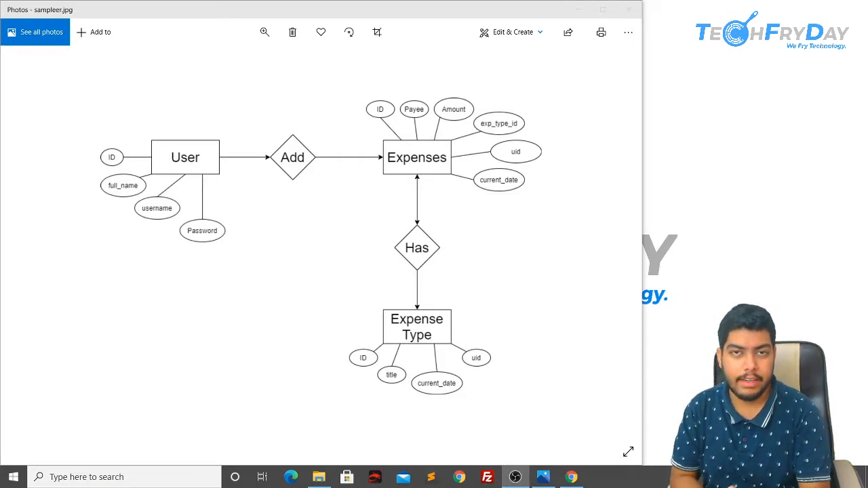
Step: Launch XAMPP Control Panel from the Start search
key(super)
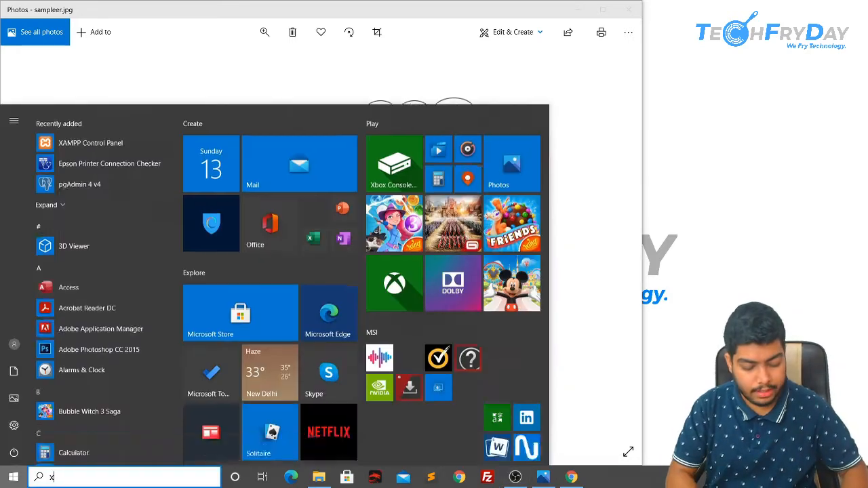
text(xamp)
key(Return)
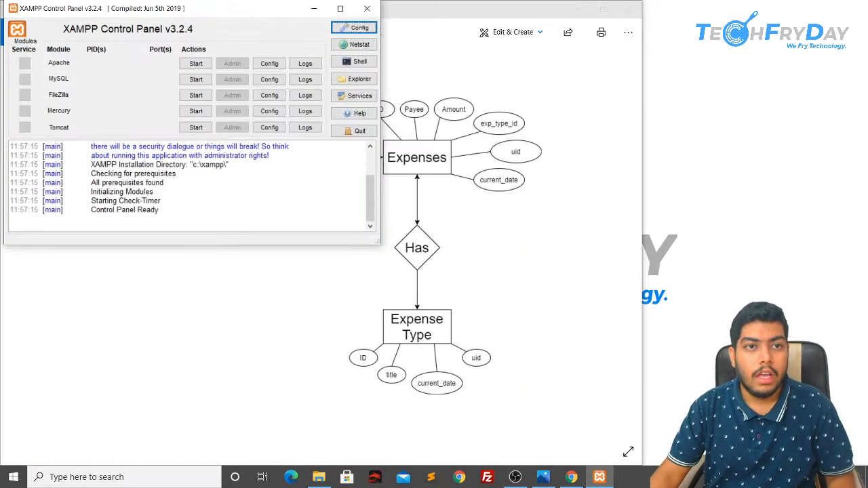
Step: Start the Apache and MySQL servers, minimize the panel, and open a new Chrome window
click(194, 63)
click(196, 79)
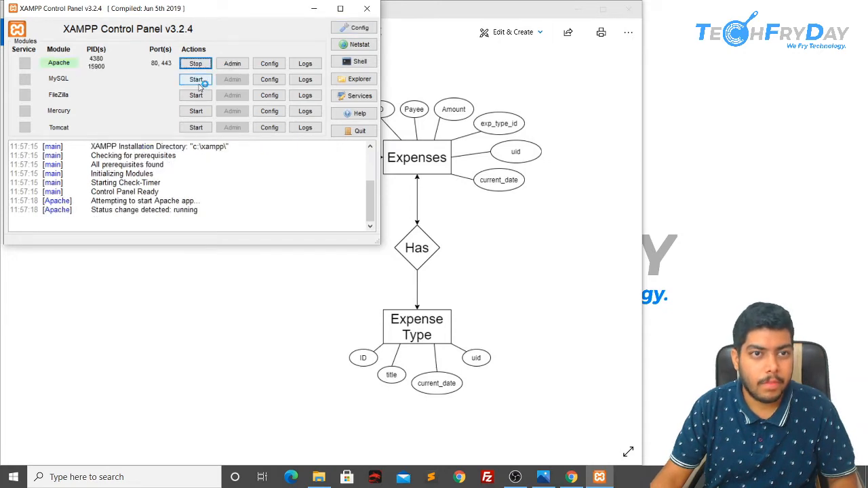
click(320, 9)
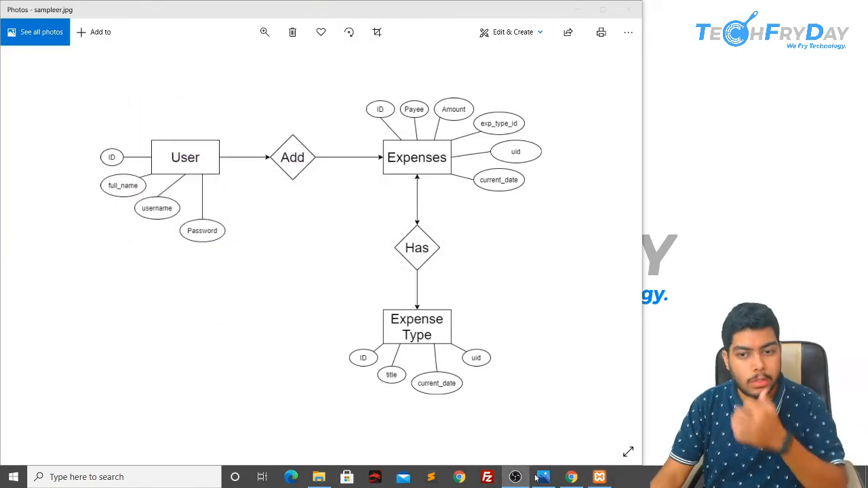
click(571, 477)
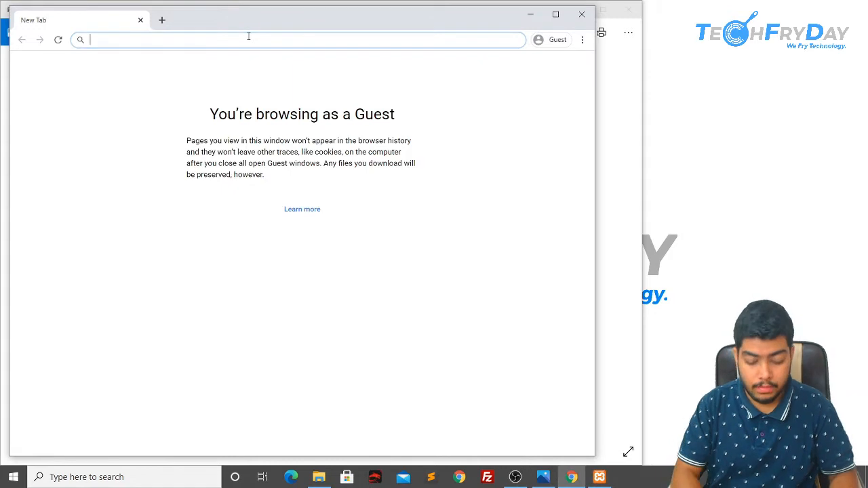
Step: Load localhost/phpmyadmin and create a new database named expense_manager
text(localhost/php)
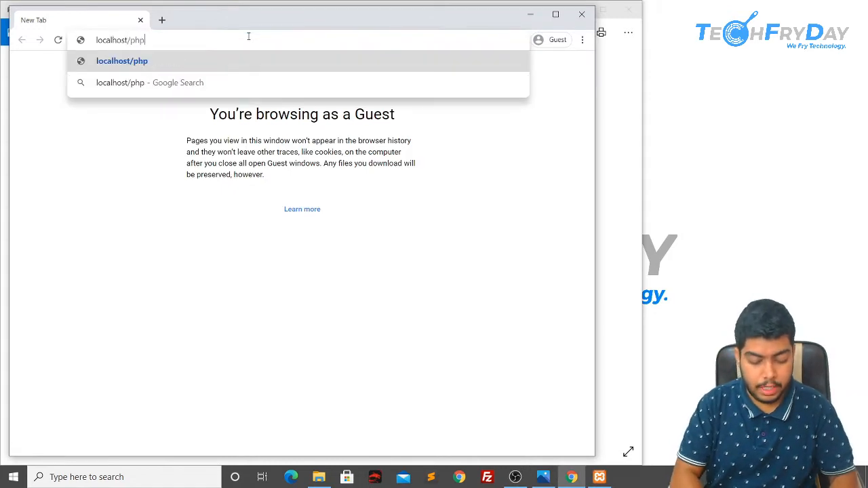
text(myadmin)
key(Return)
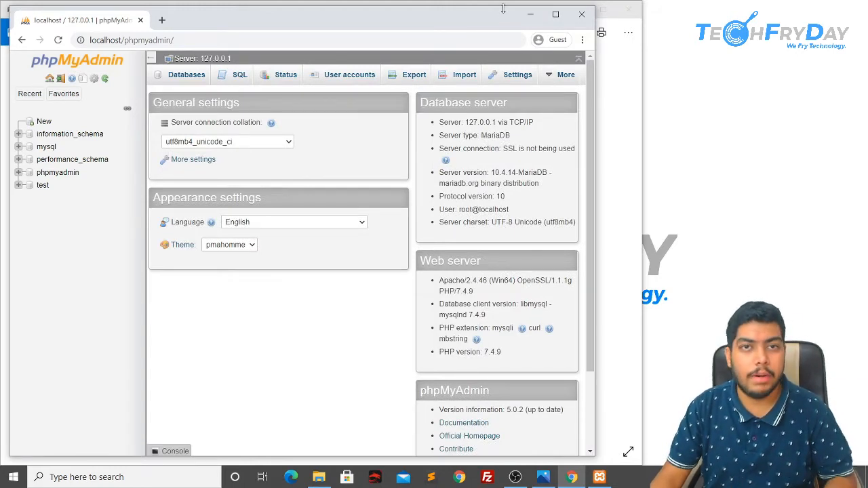
click(40, 120)
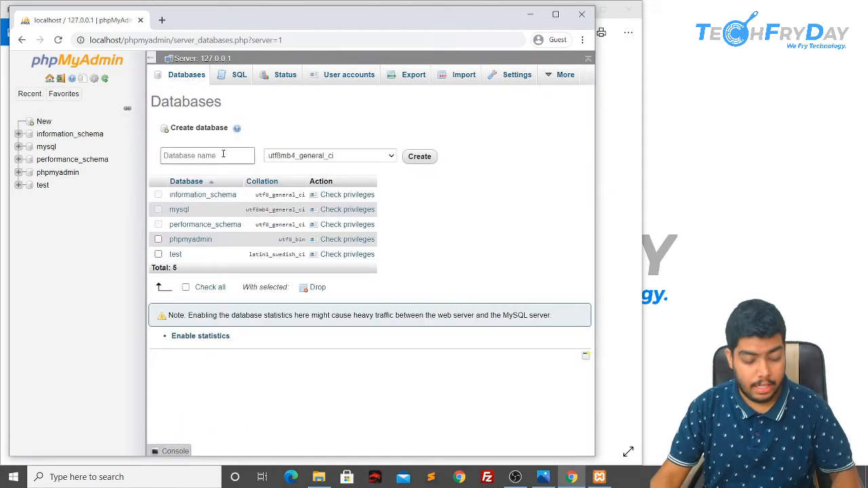
click(223, 154)
text(expense_mana)
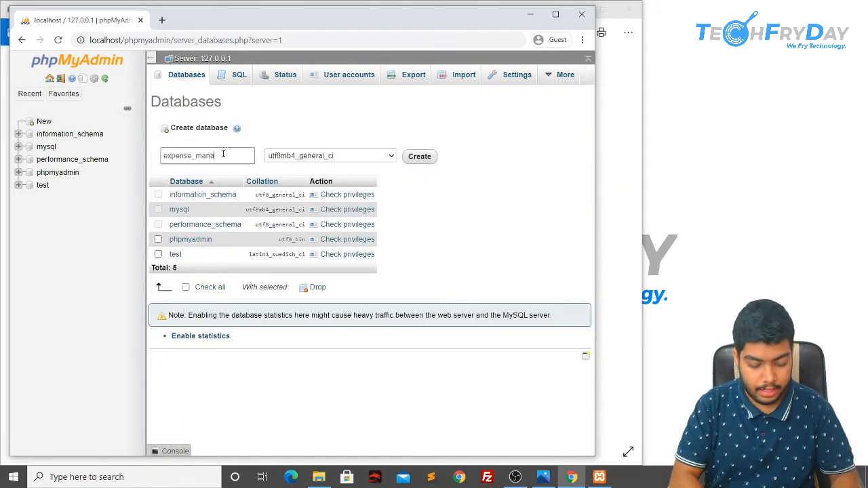
text(ger)
click(419, 156)
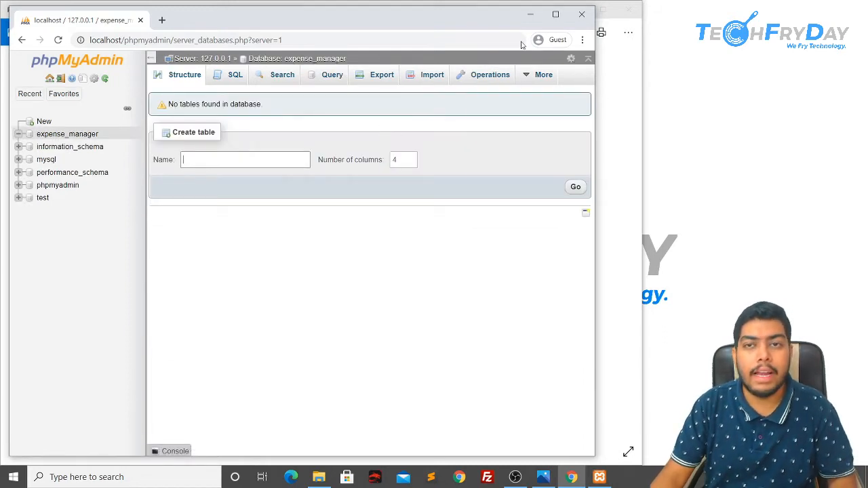
click(528, 16)
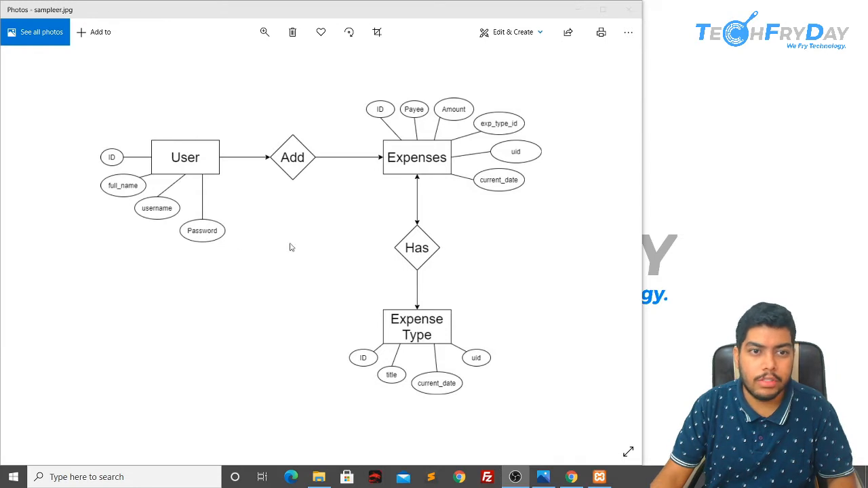
key(alt+Tab)
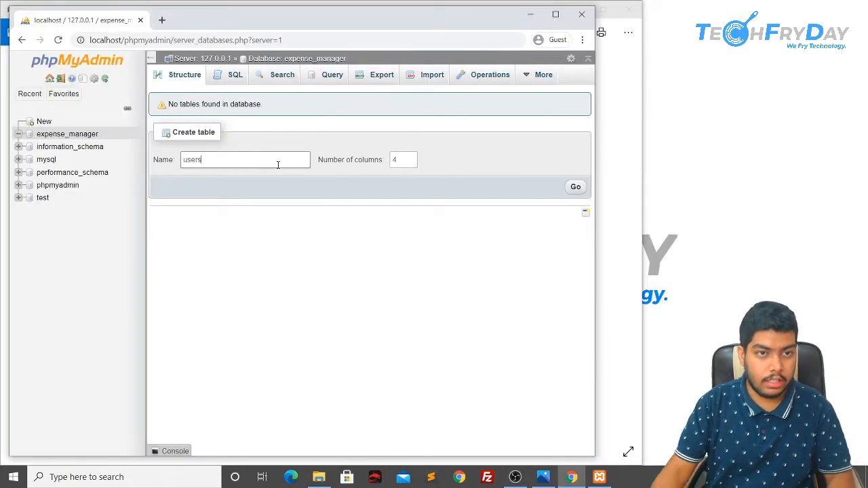
Step: Define the first column, id INT, as an auto-increment primary key
click(575, 186)
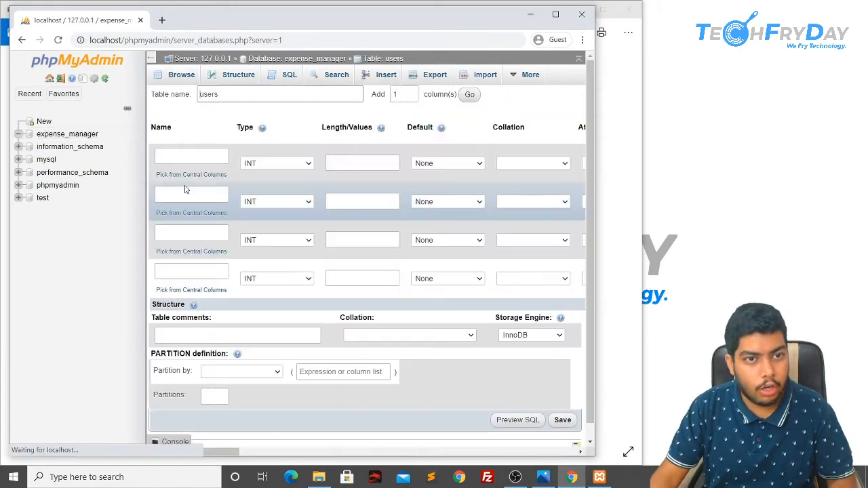
click(194, 157)
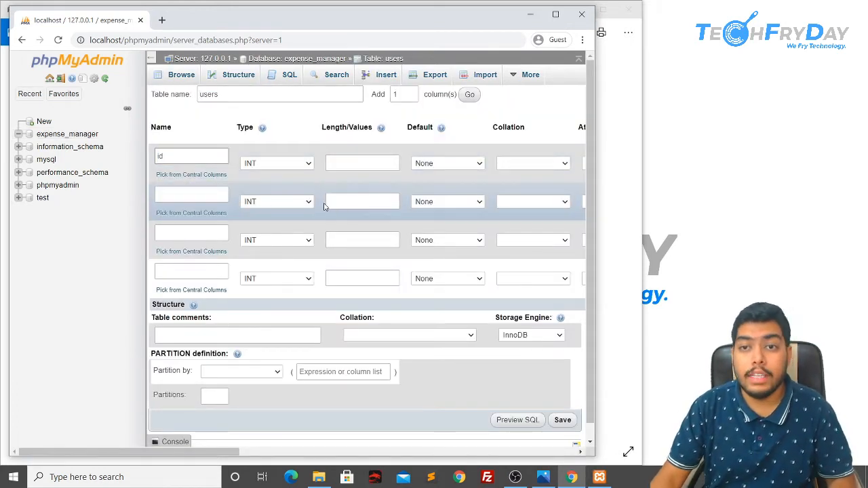
scroll(461, 229, right, 3)
scroll(543, 163, right, 2)
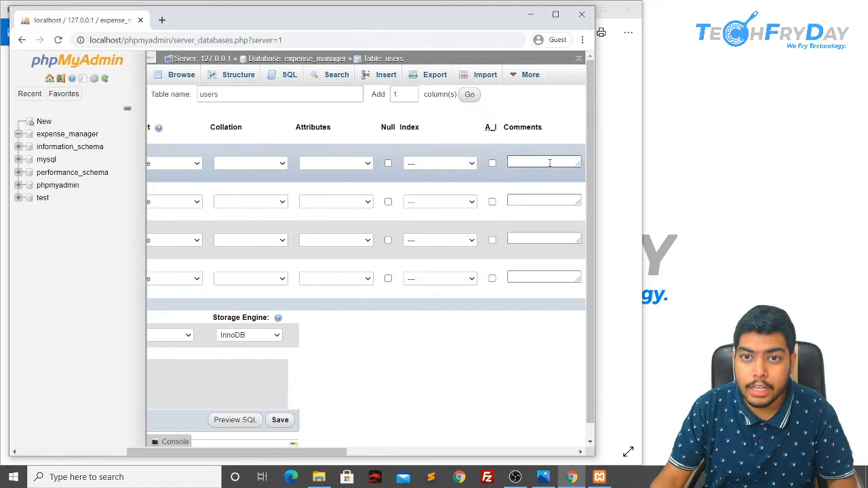
click(492, 164)
scroll(427, 339, left, 5)
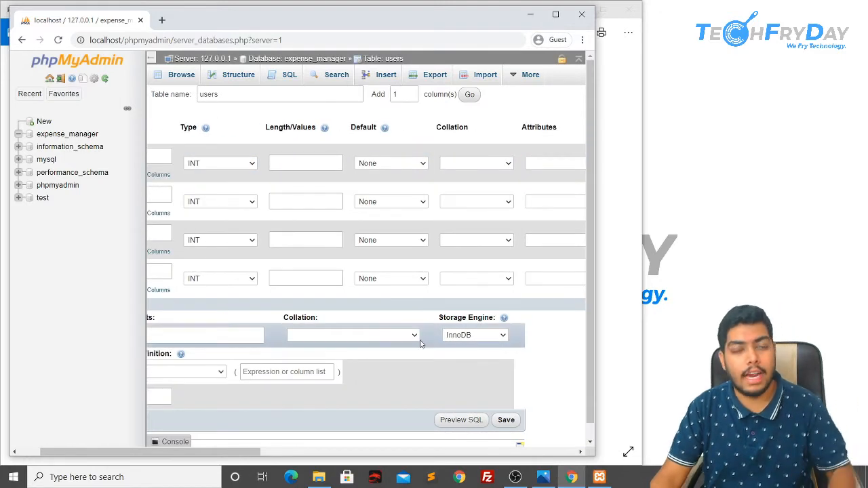
scroll(419, 343, left, 2)
Step: Add full_name and username columns as VARCHAR with length 50
click(197, 193)
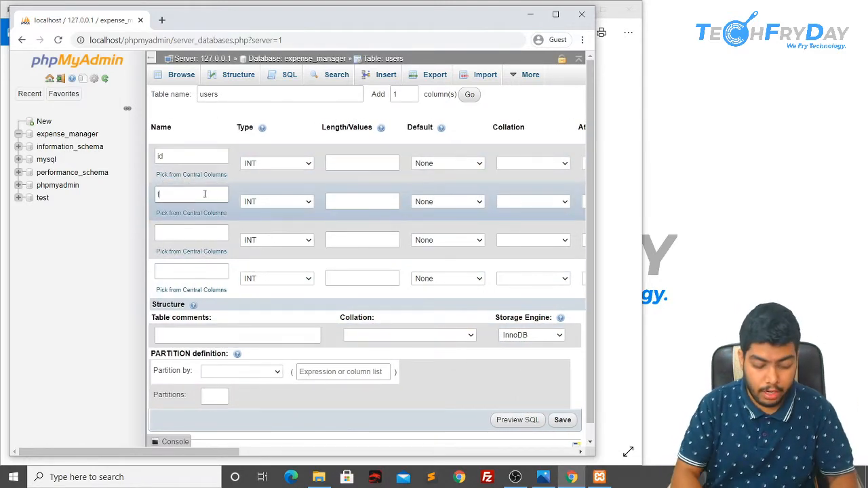
text(full_name)
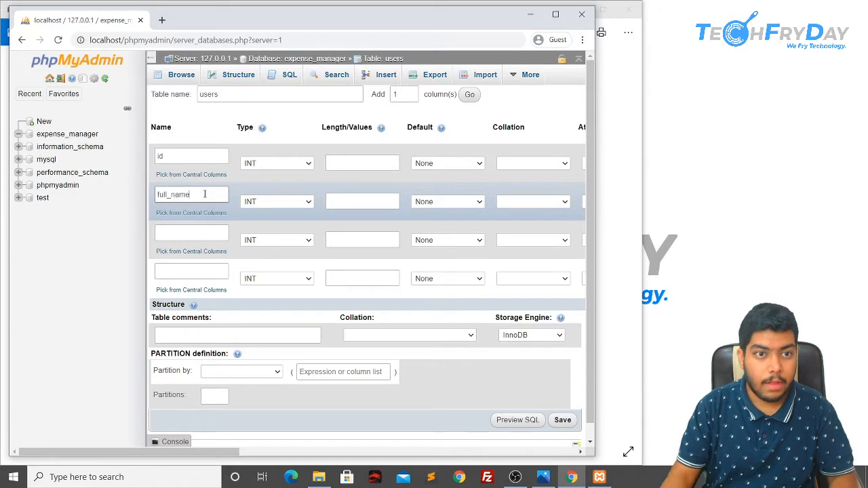
click(274, 201)
click(270, 221)
click(350, 201)
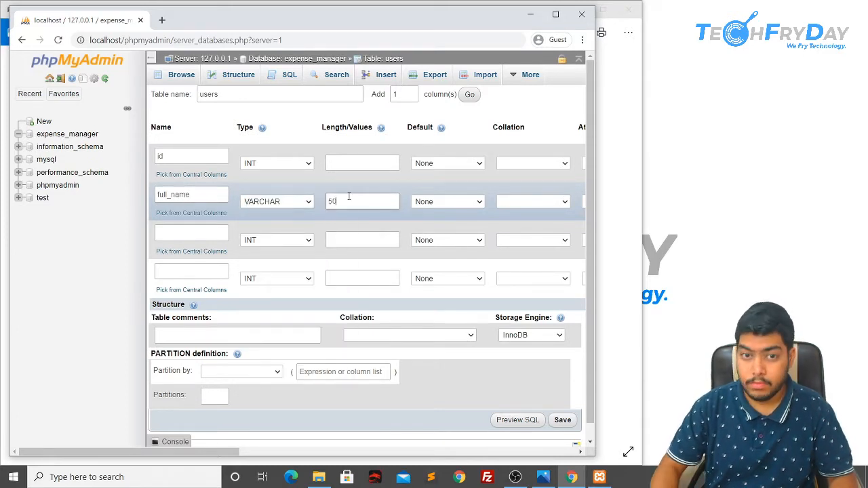
click(194, 233)
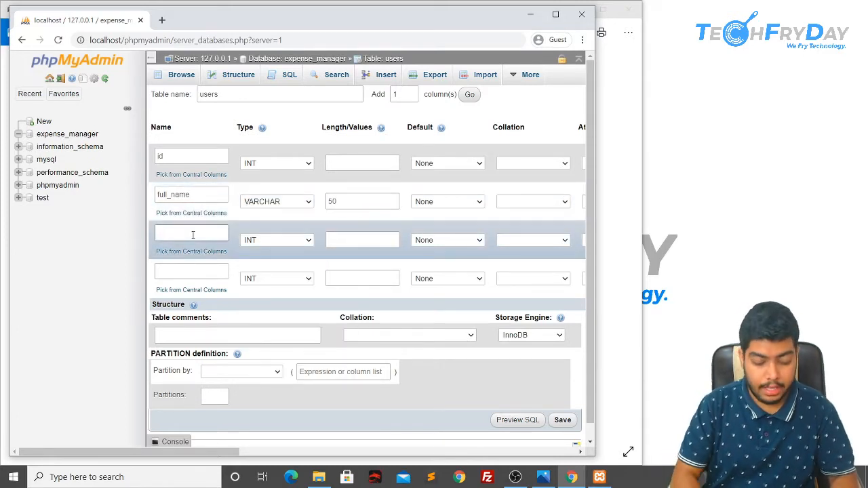
text(username)
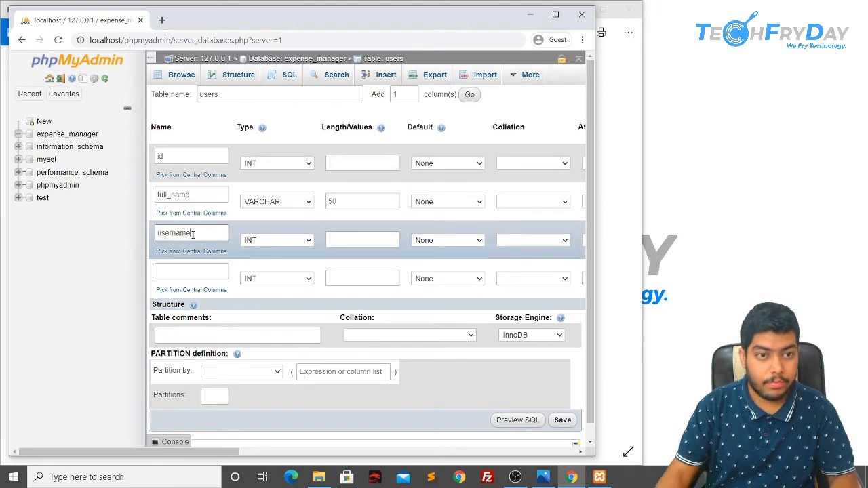
click(278, 242)
click(270, 260)
click(377, 246)
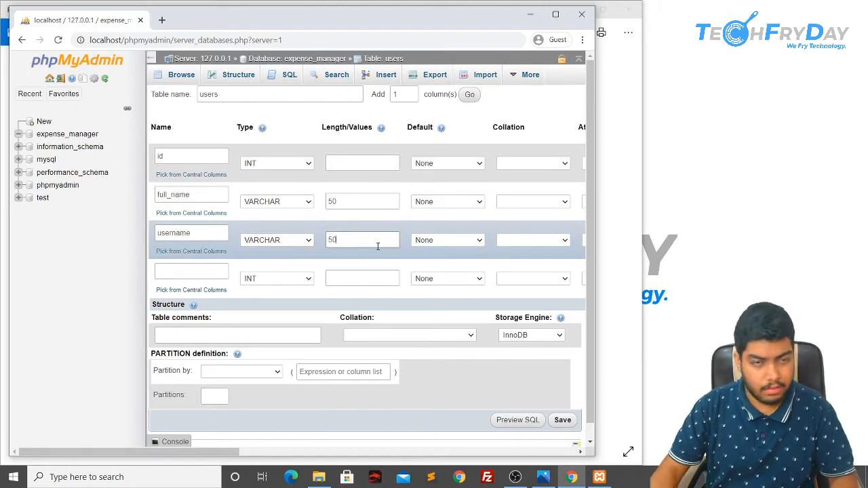
Step: Add a password VARCHAR(50) column and save the users table
click(169, 272)
text(password)
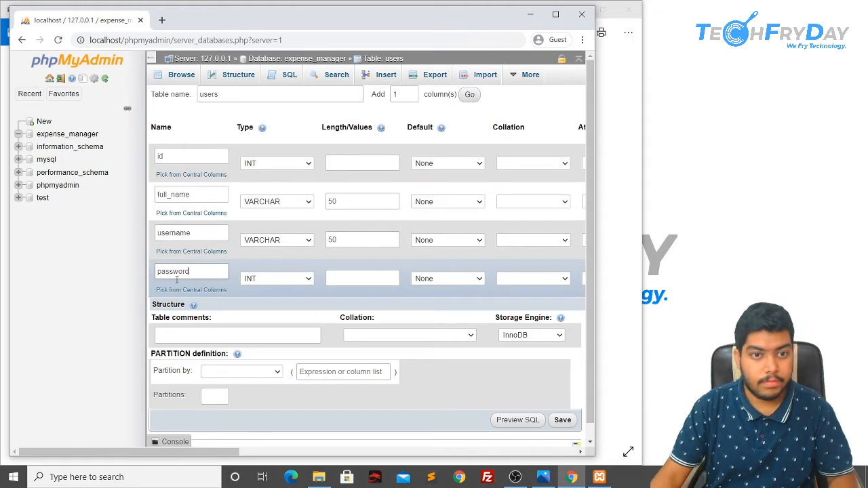
click(276, 278)
click(271, 102)
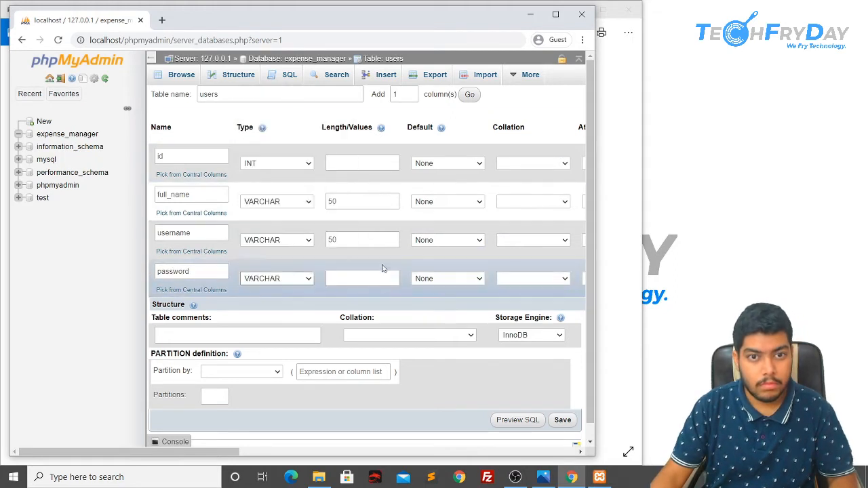
click(369, 277)
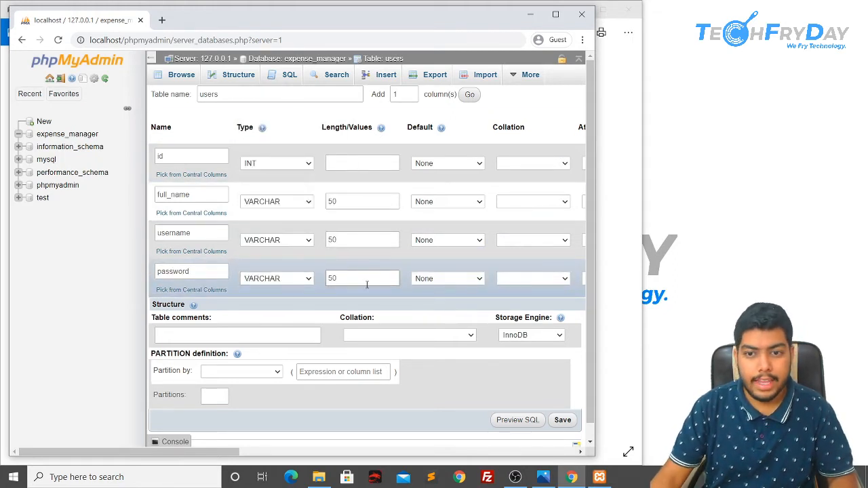
scroll(368, 292, down, 1)
scroll(369, 296, right, 1)
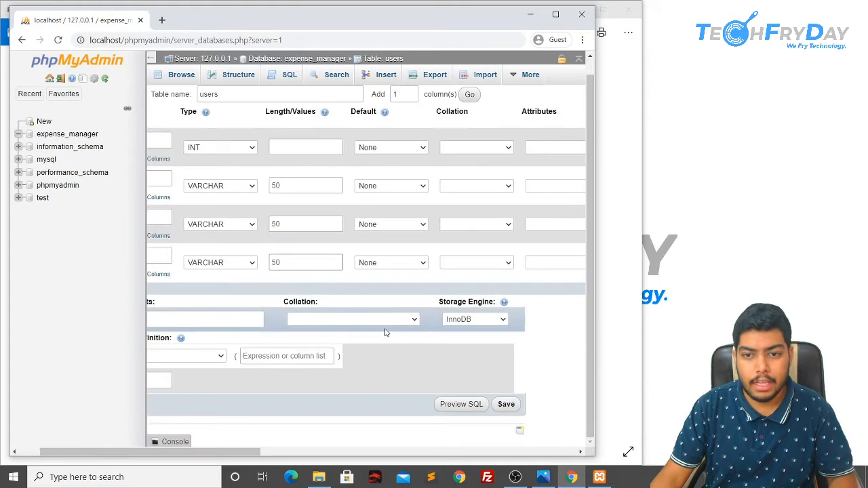
click(508, 409)
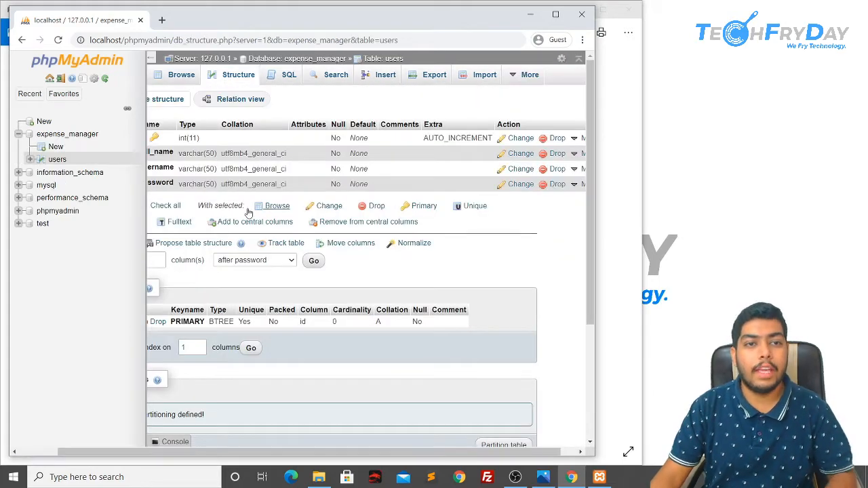
Step: Review the saved users table on its SQL and Structure pages
scroll(252, 217, left, 1)
scroll(260, 215, down, 1)
scroll(261, 215, up, 1)
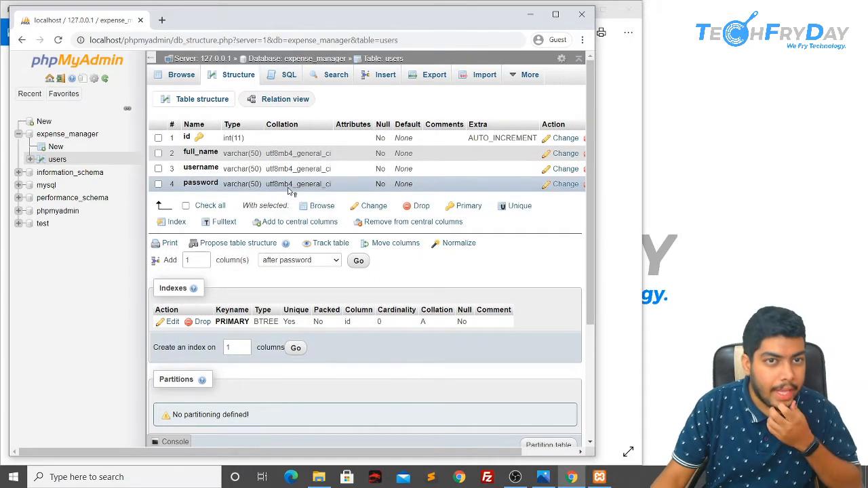
click(284, 73)
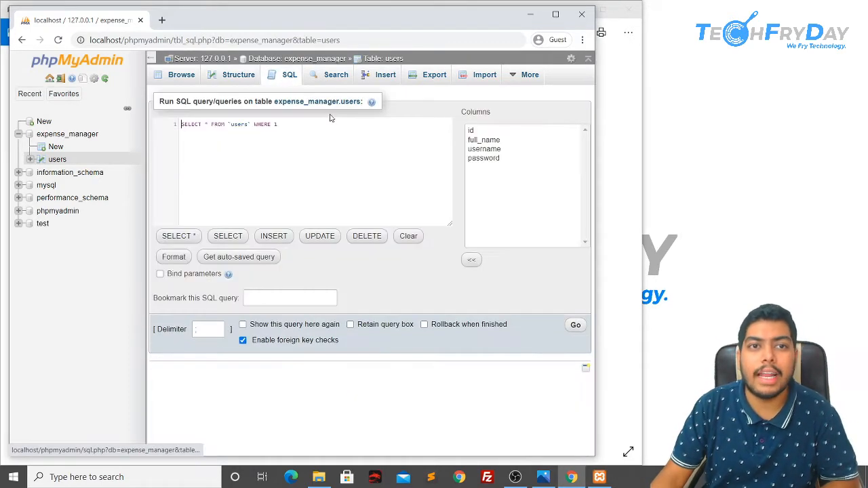
click(234, 79)
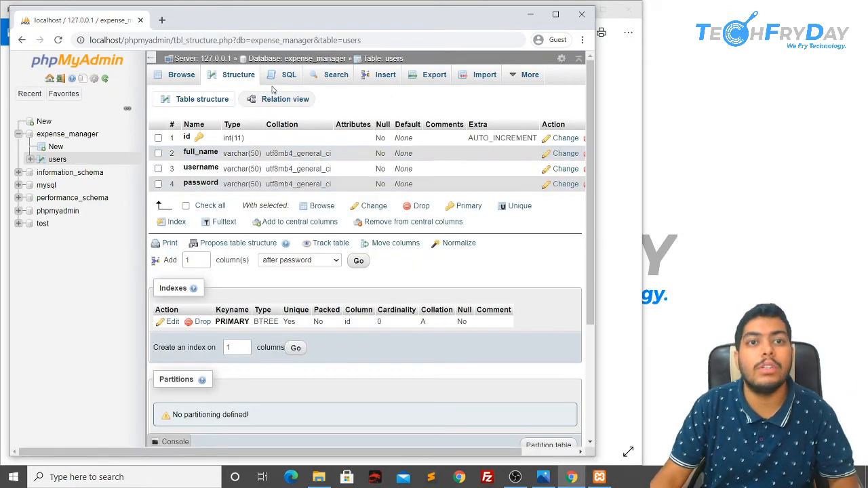
click(289, 81)
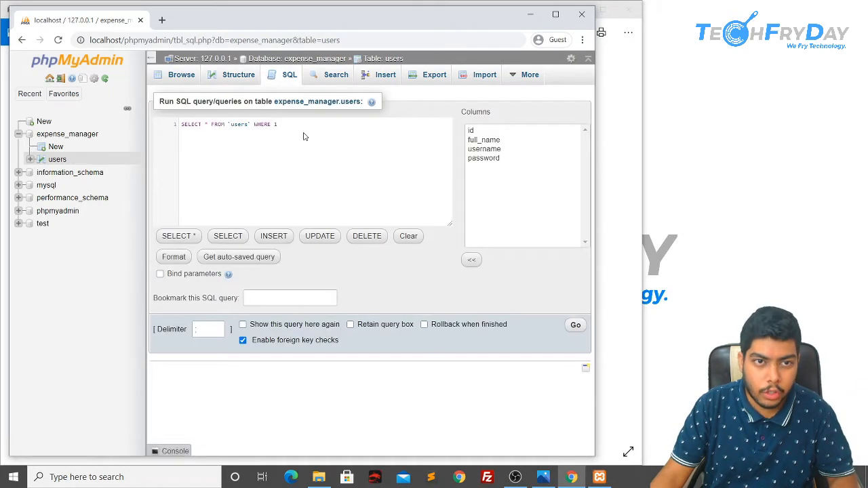
drag(304, 136, 199, 124)
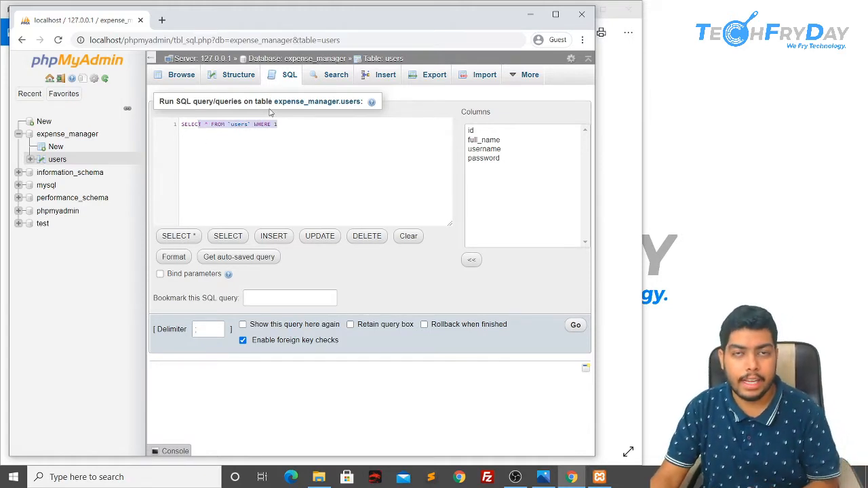
Step: Open the Insert form for the users table
click(382, 77)
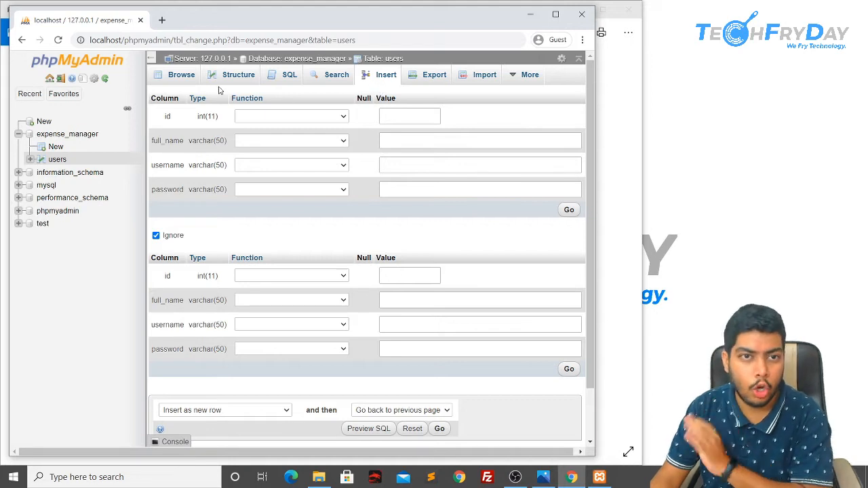
click(288, 76)
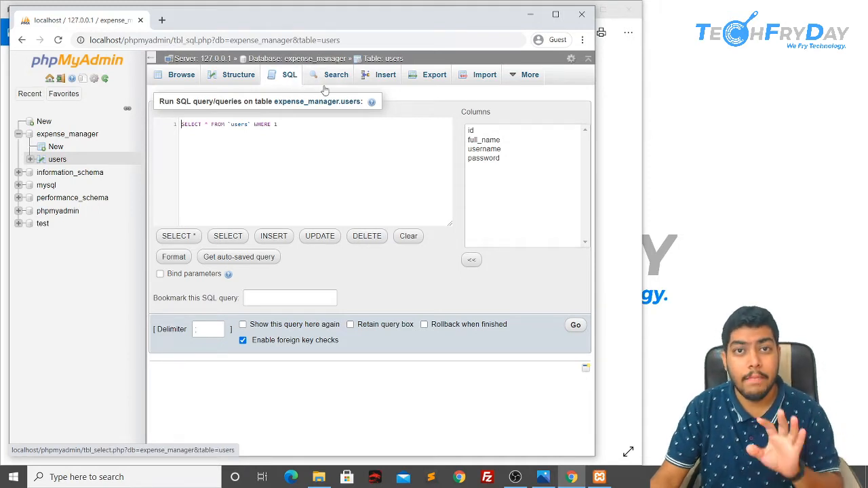
click(384, 76)
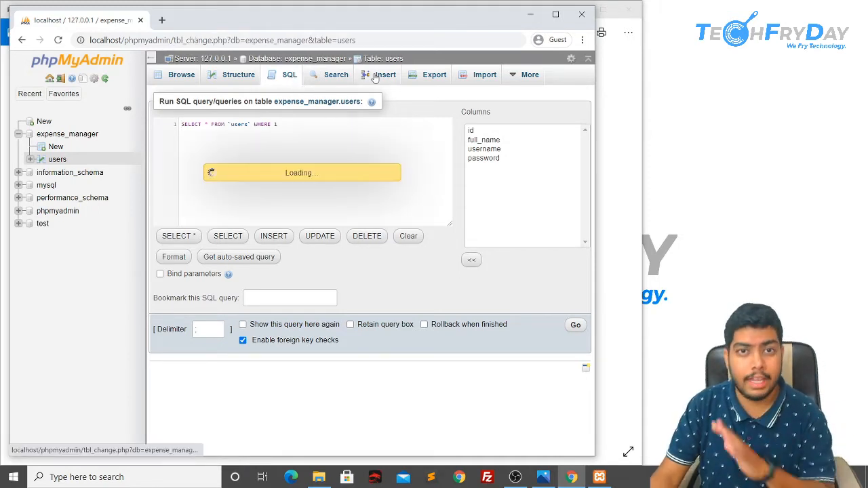
Step: At 150% zoom, enter the first user's full name, username and password, and submit the row
click(441, 141)
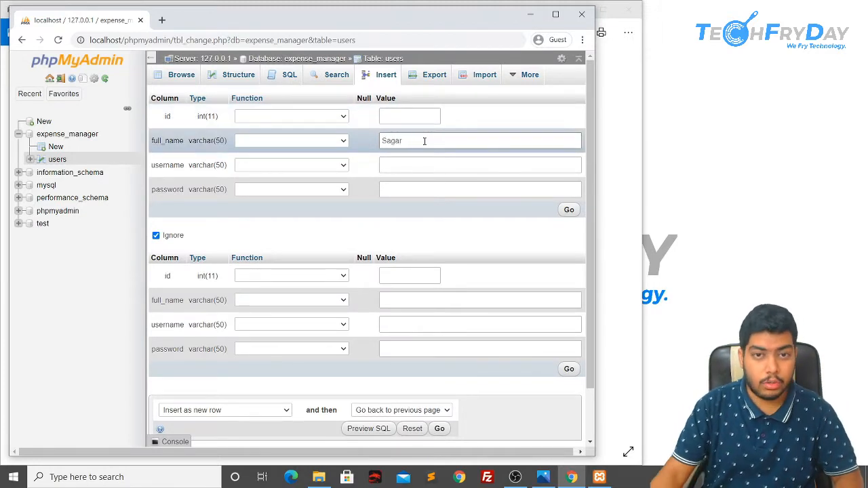
click(554, 14)
key(ctrl+plus)
key(ctrl+plus)
key(ctrl+plus)
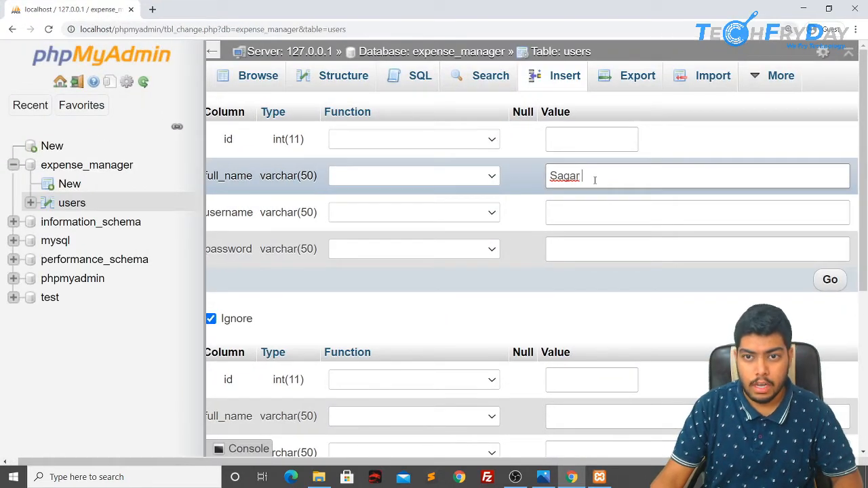
text(Mahajan)
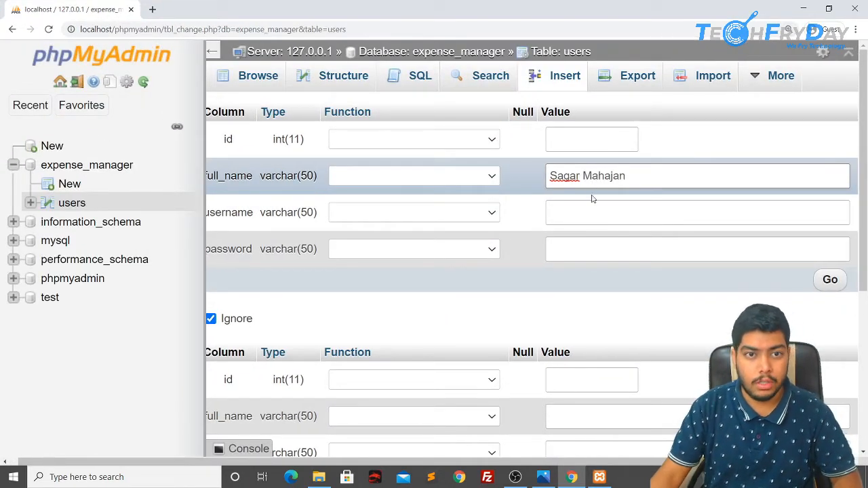
click(592, 208)
text(thesagarmahajan)
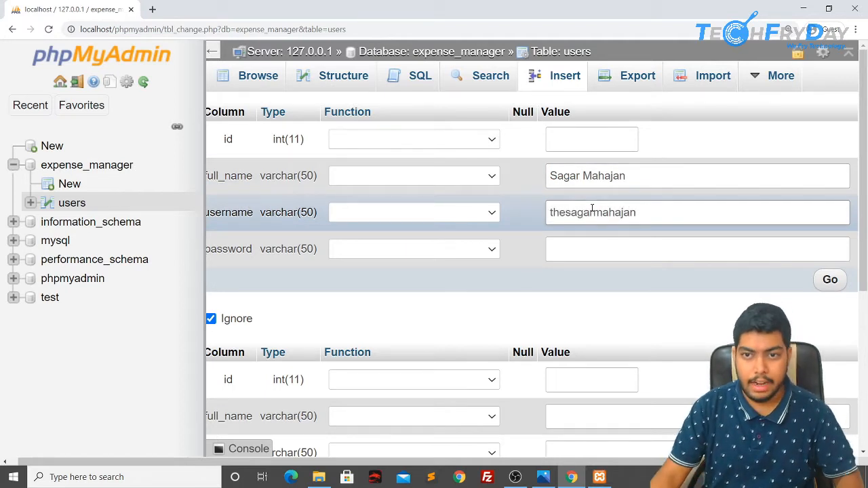
click(597, 249)
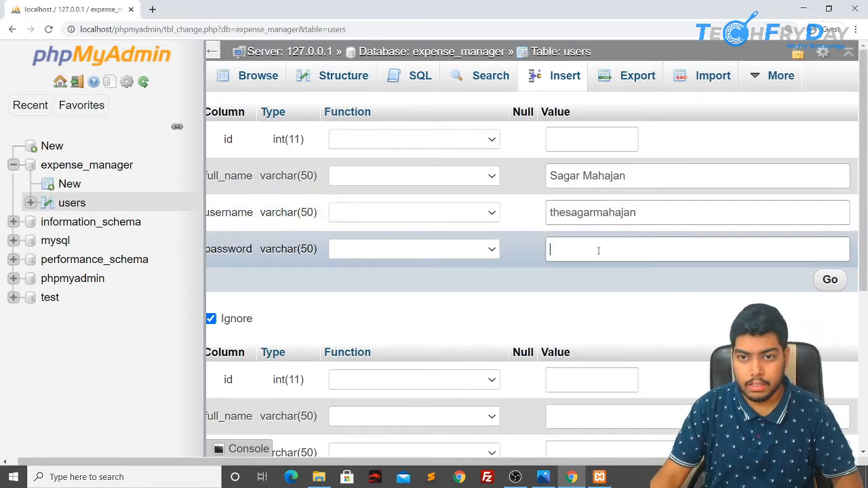
text(123123)
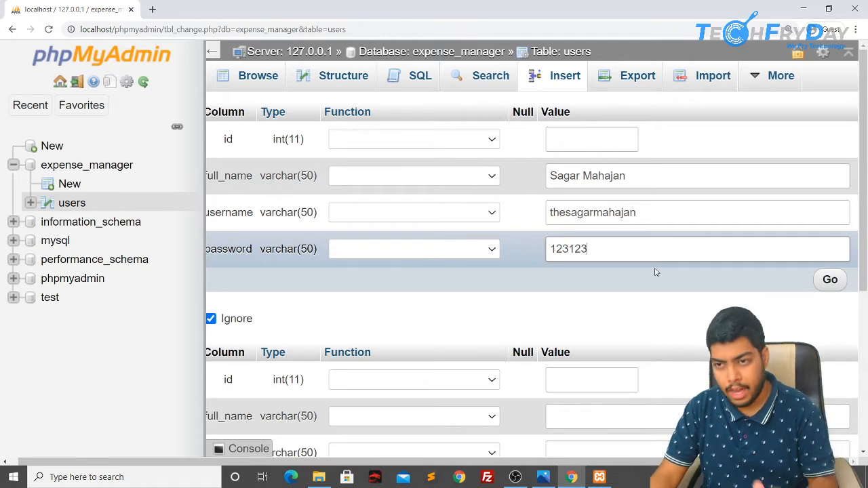
click(838, 281)
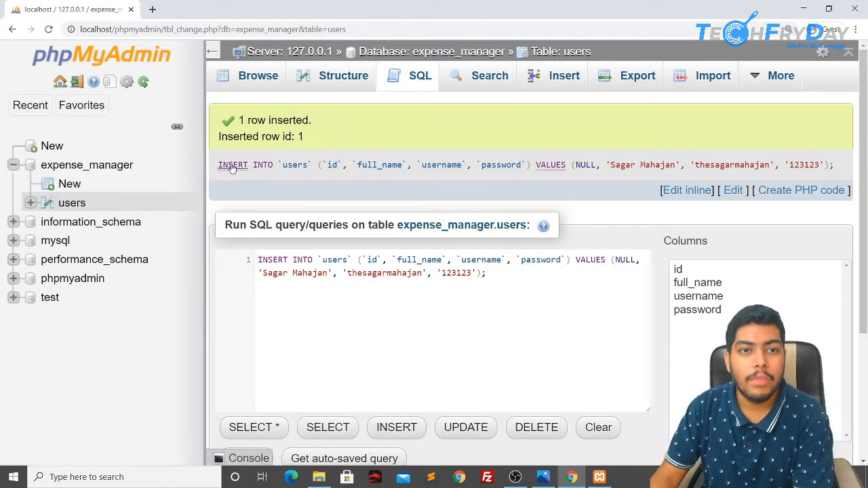
Step: Browse users to confirm its single row, then open a fresh Insert form
drag(218, 165, 844, 180)
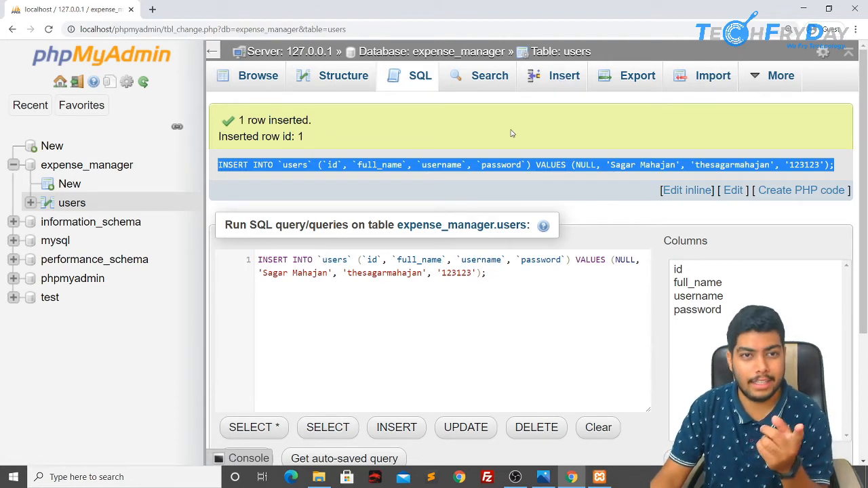
click(261, 78)
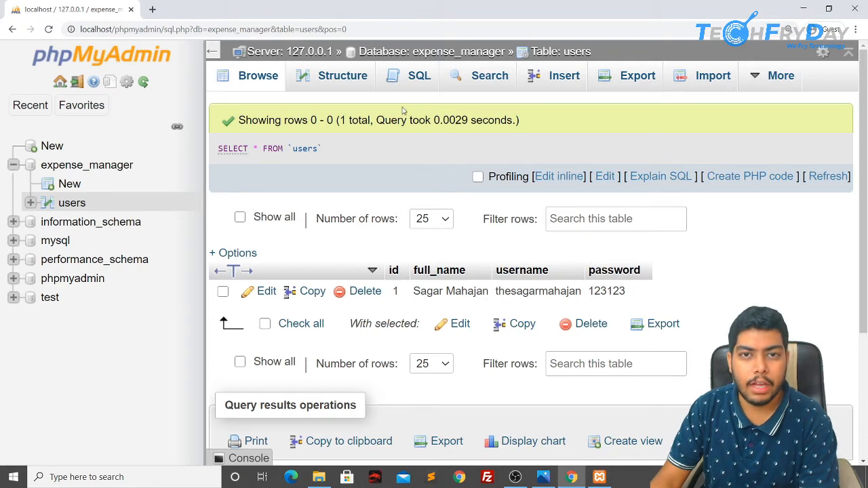
click(554, 79)
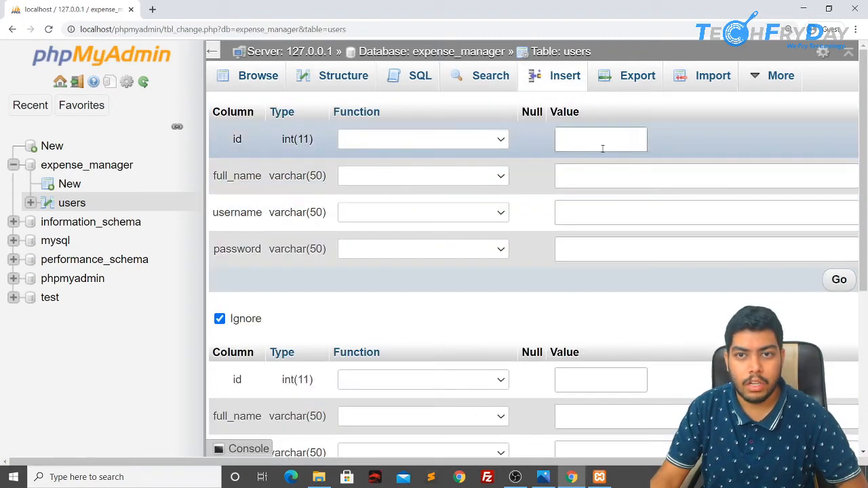
Step: Insert a second user's full name, username and password, then browse the two rows
click(601, 174)
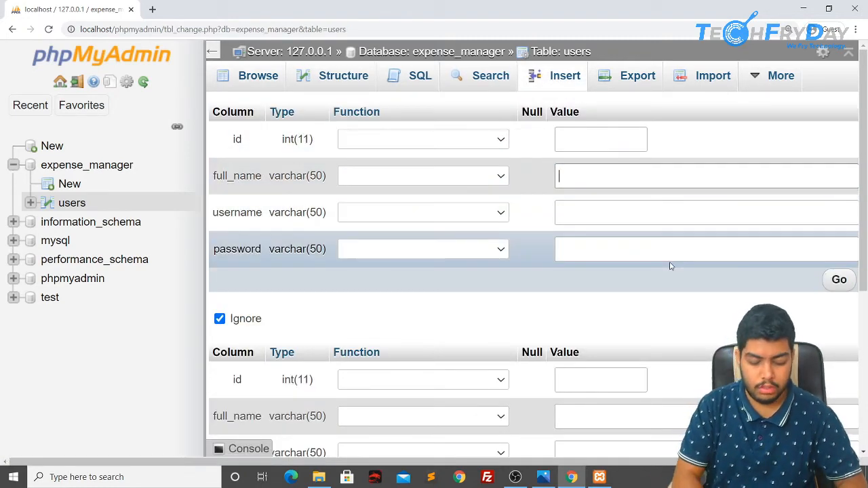
text(Ton)
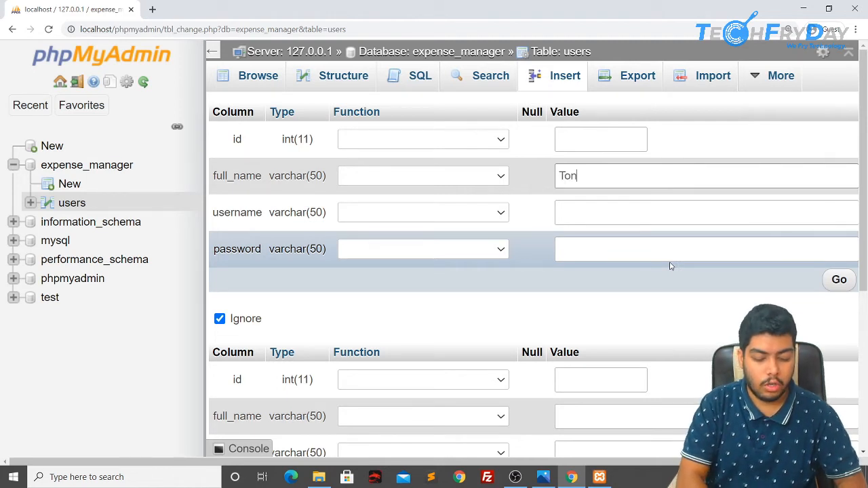
text(y Stark)
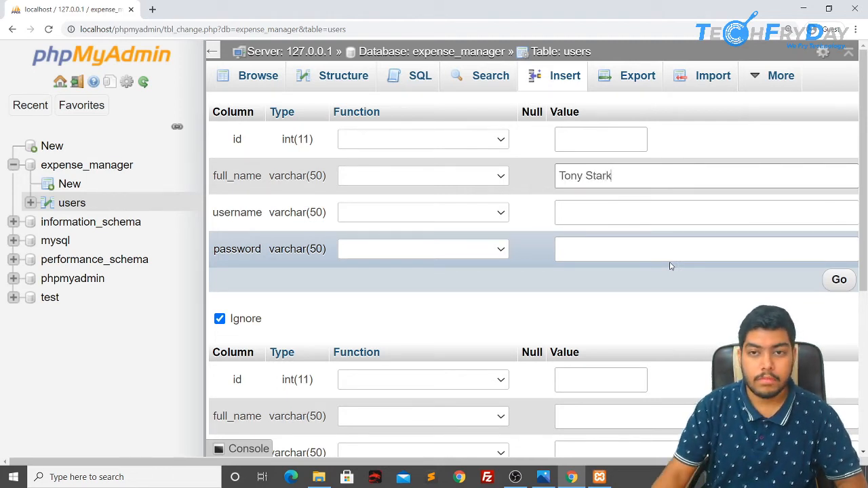
click(610, 214)
text(ironman)
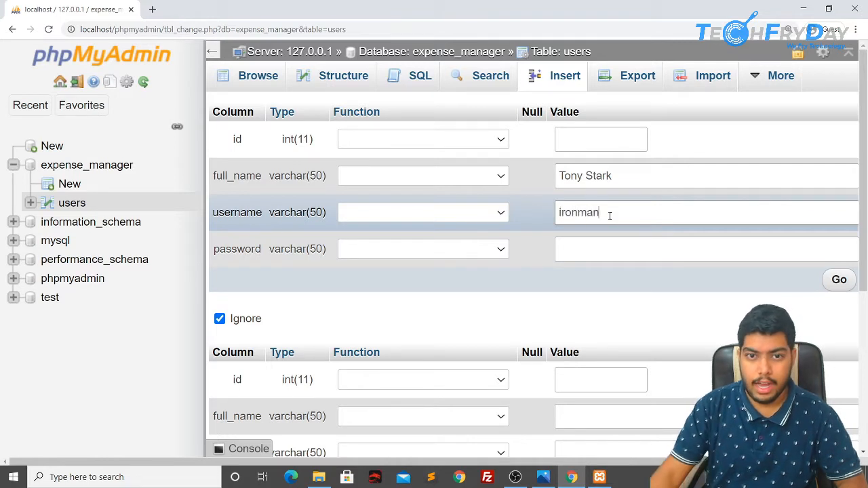
click(603, 242)
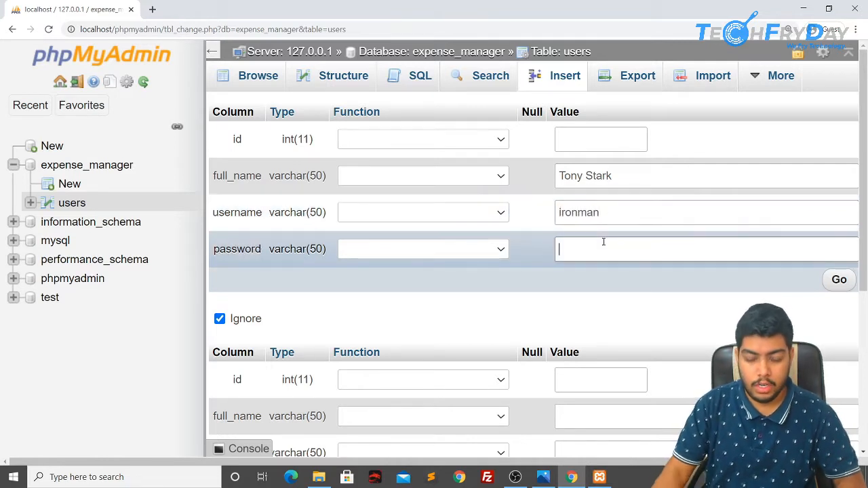
text(iamironman)
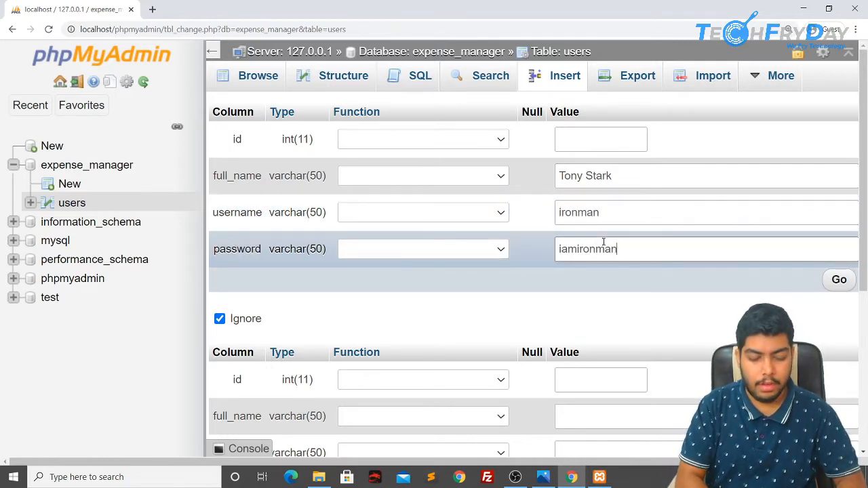
click(837, 279)
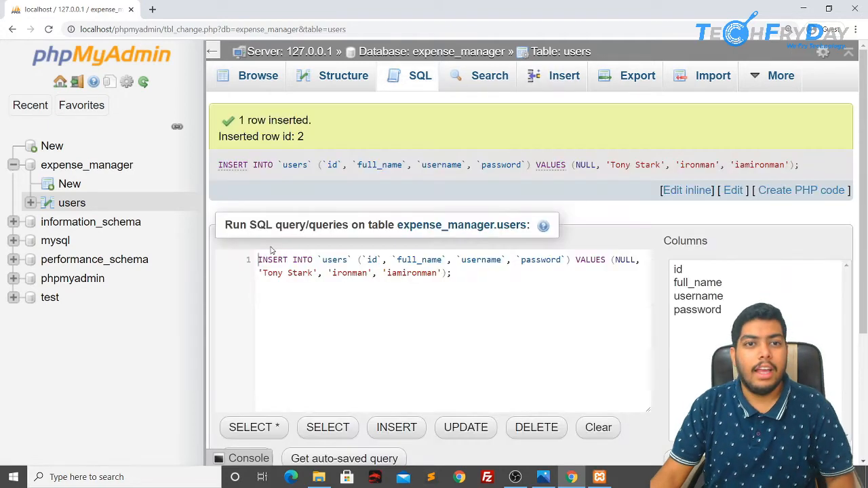
click(271, 76)
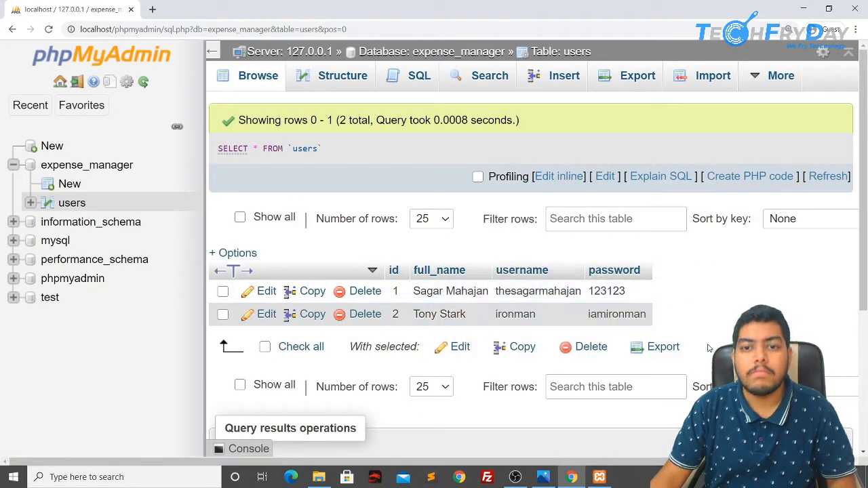
Step: Open the blank new-table form under expense_manager and look over its column rows
click(75, 189)
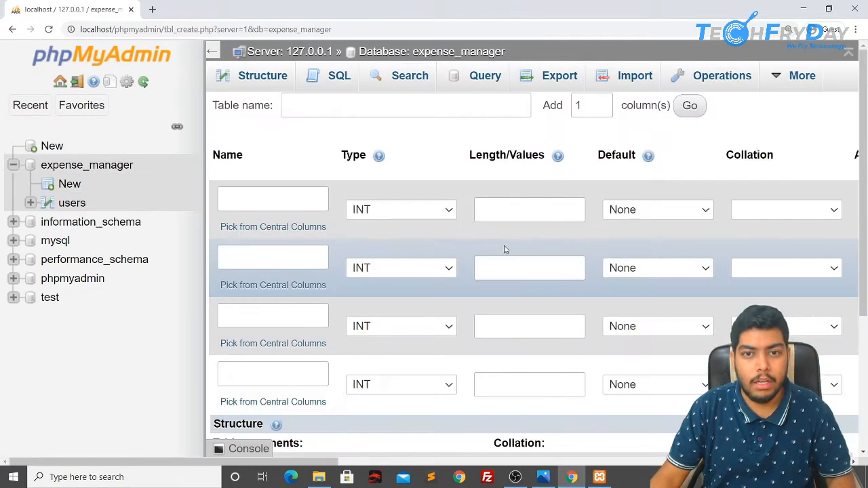
scroll(360, 240, down, 2)
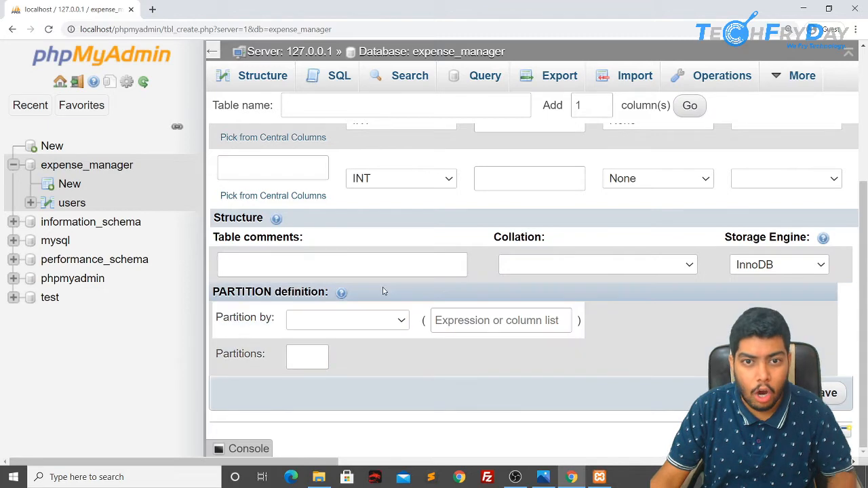
scroll(382, 291, up, 2)
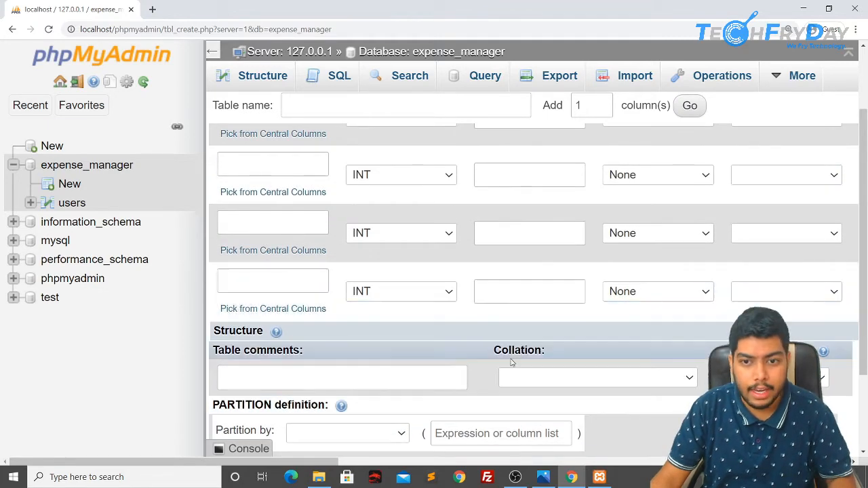
scroll(593, 258, up, 2)
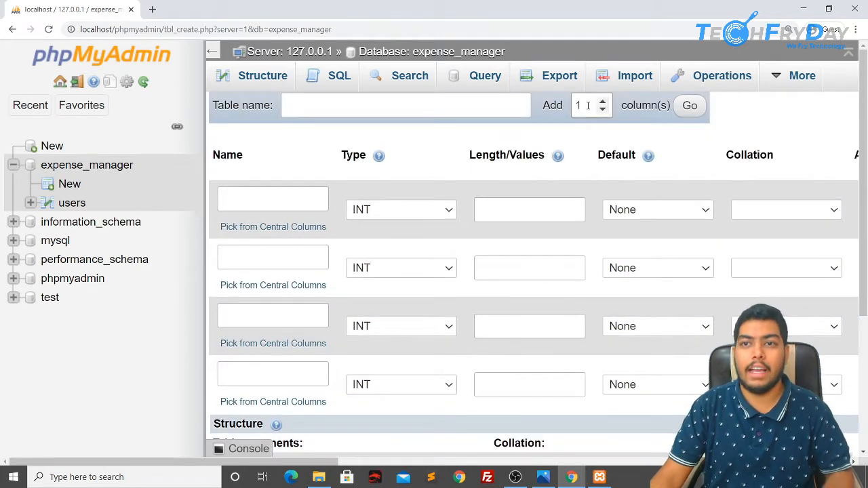
key(alt+Tab)
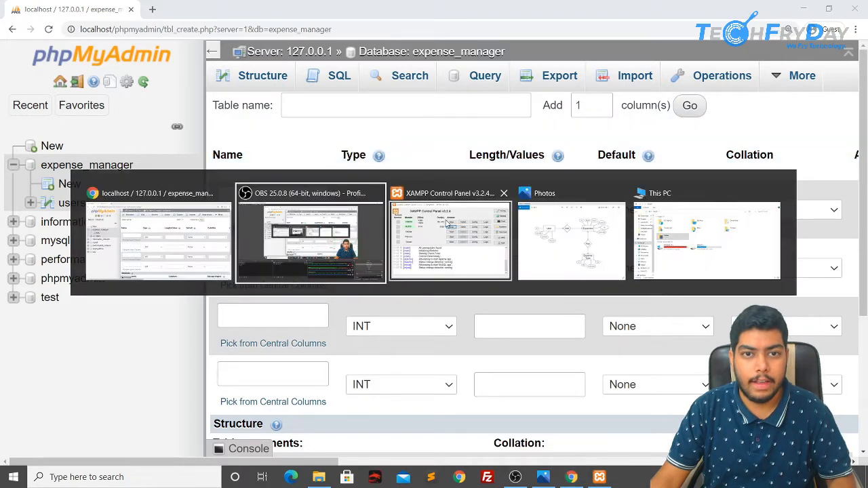
click(570, 243)
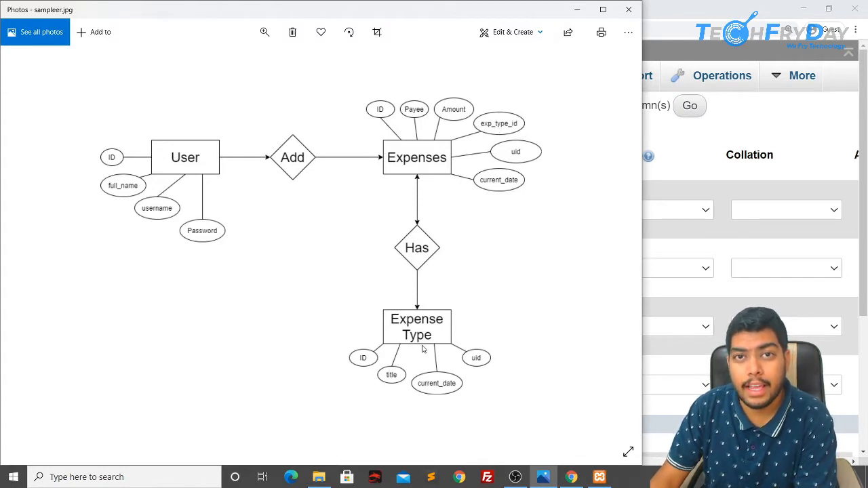
click(677, 184)
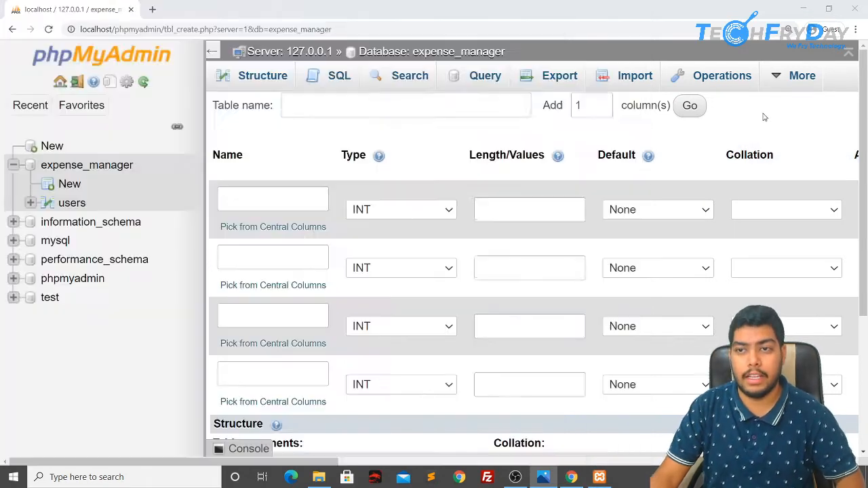
Step: Name the new table exp_type
click(382, 109)
text(exp_)
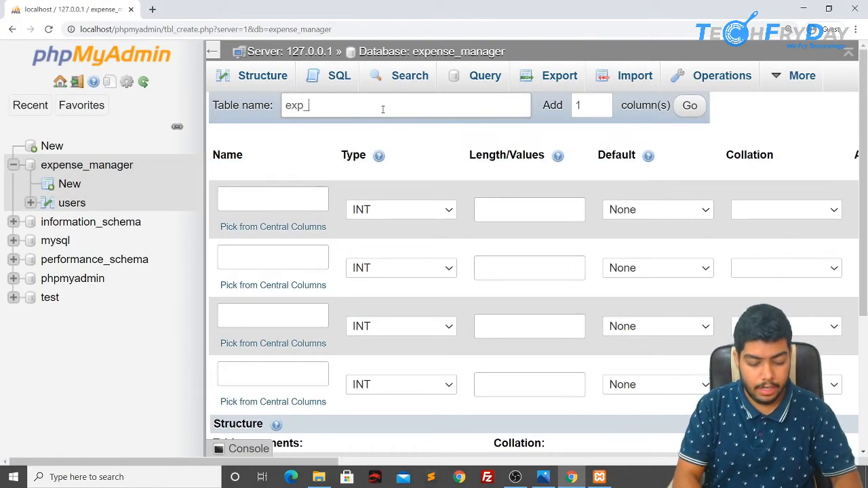
text(type)
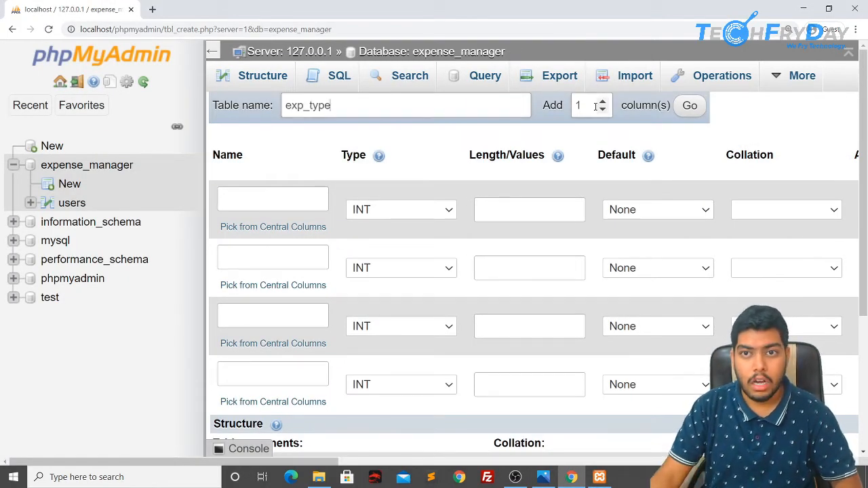
key(alt+Tab)
key(alt+Tab)
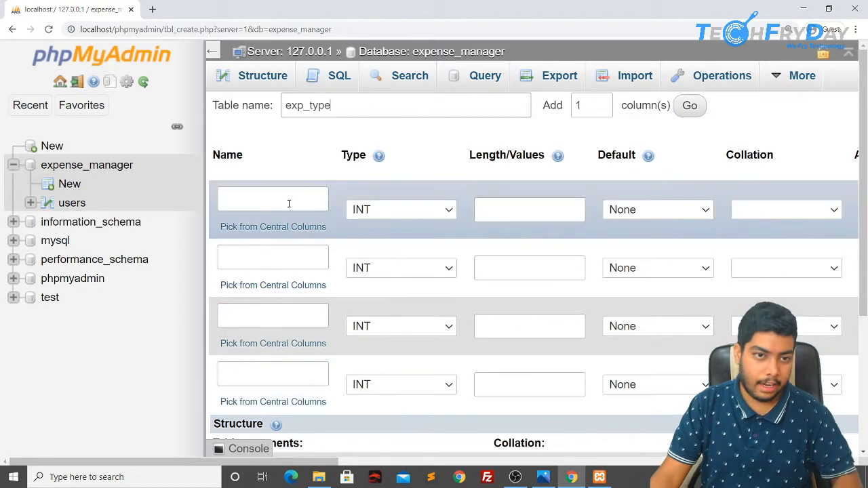
Step: Name the first column id and mark it auto-increment primary key
click(289, 198)
text(id)
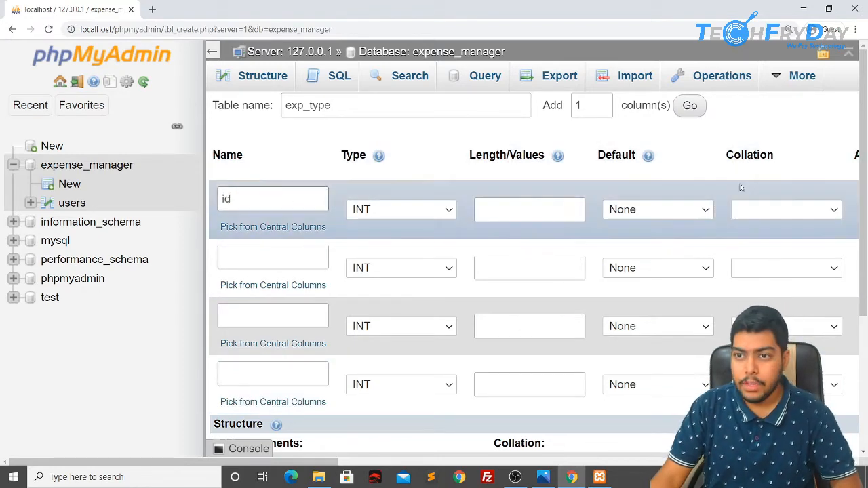
scroll(745, 193, right, 5)
click(753, 210)
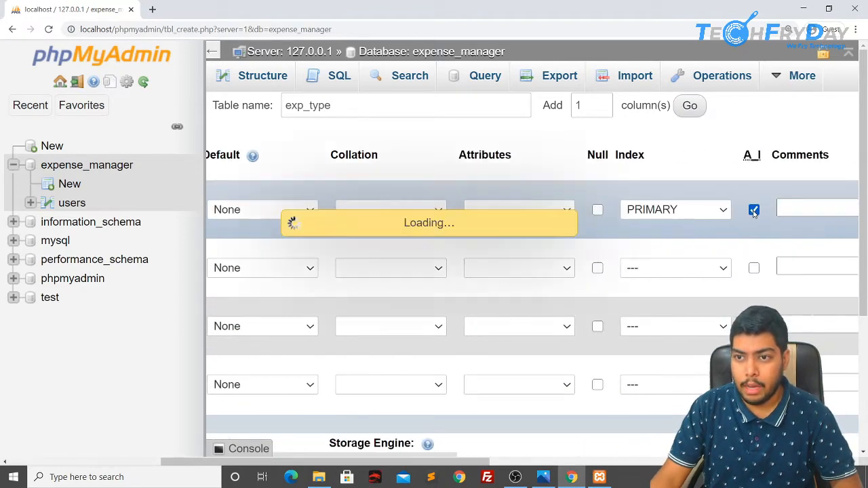
scroll(335, 307, left, 5)
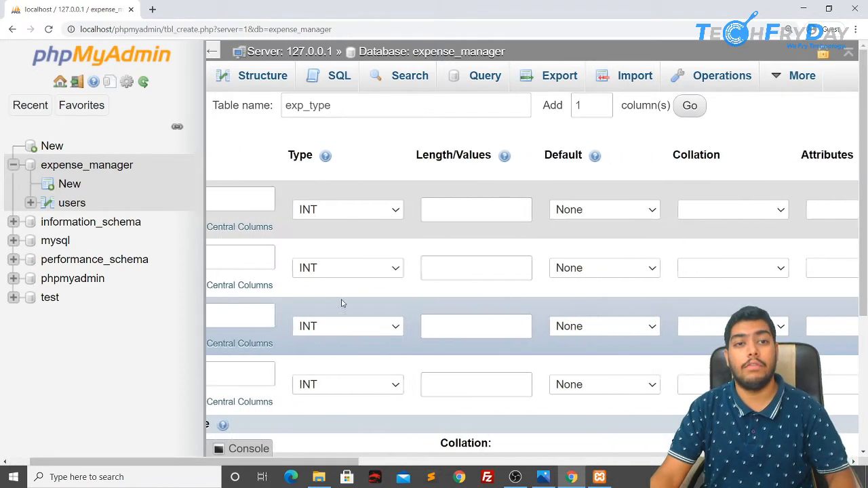
scroll(342, 299, left, 2)
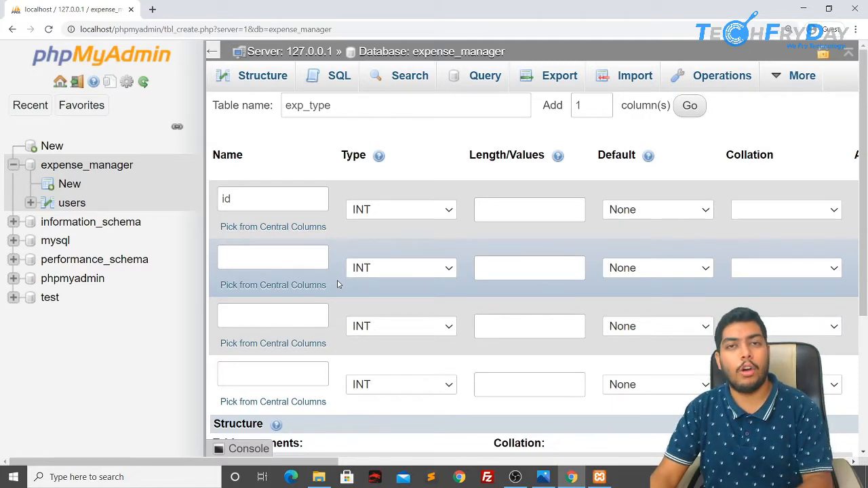
click(264, 262)
Step: Name the next three columns current_date, title and uid
key(alt+Tab)
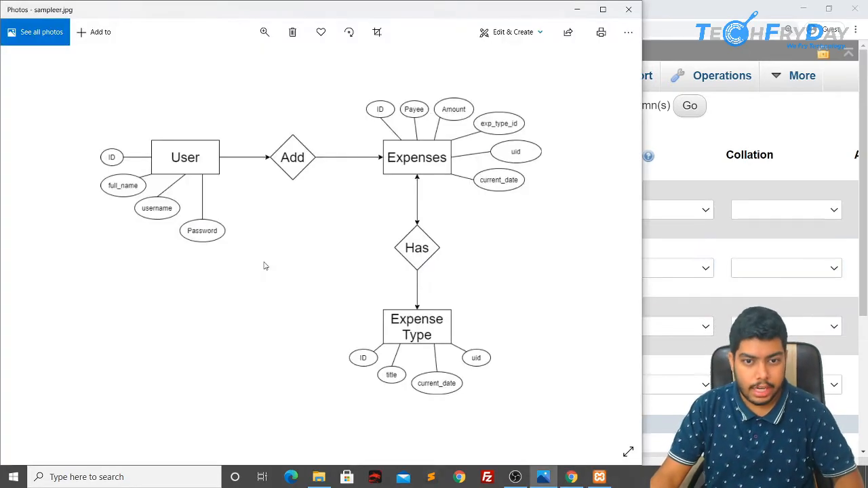
key(alt+Tab)
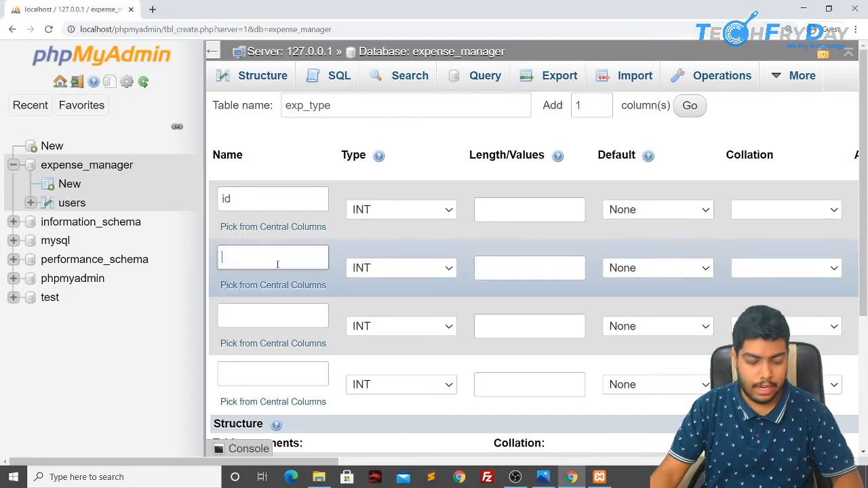
text(current_date)
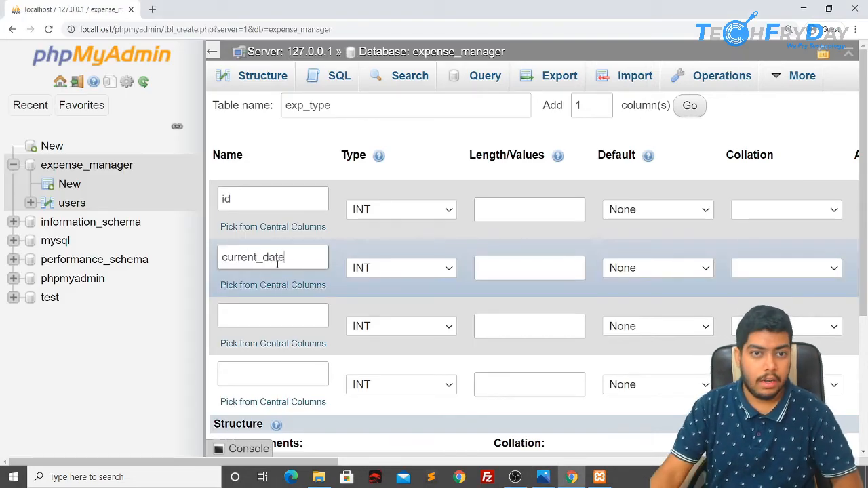
click(281, 319)
text(title)
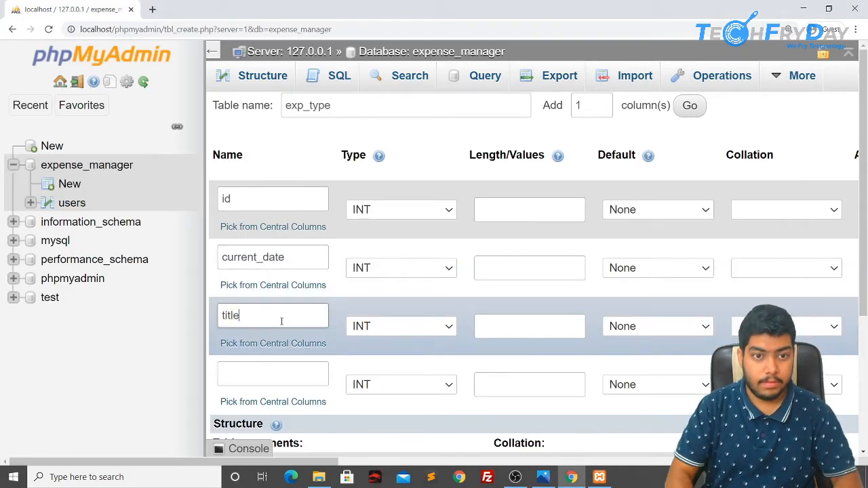
click(281, 373)
text(uid)
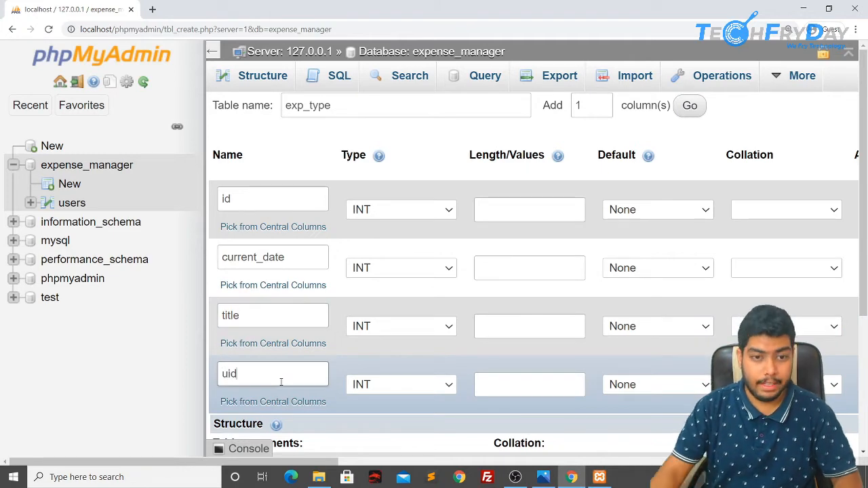
Step: Set the column types to DATE for current_date, VARCHAR for title and INT for uid
click(383, 270)
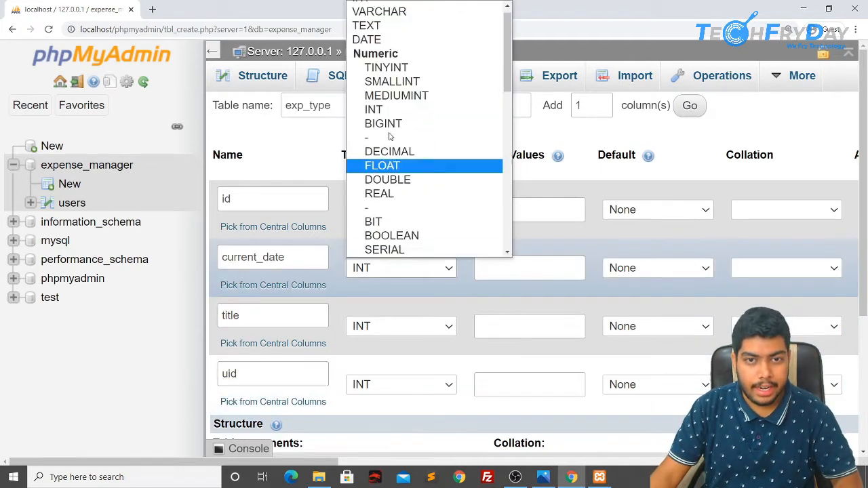
click(401, 40)
click(395, 331)
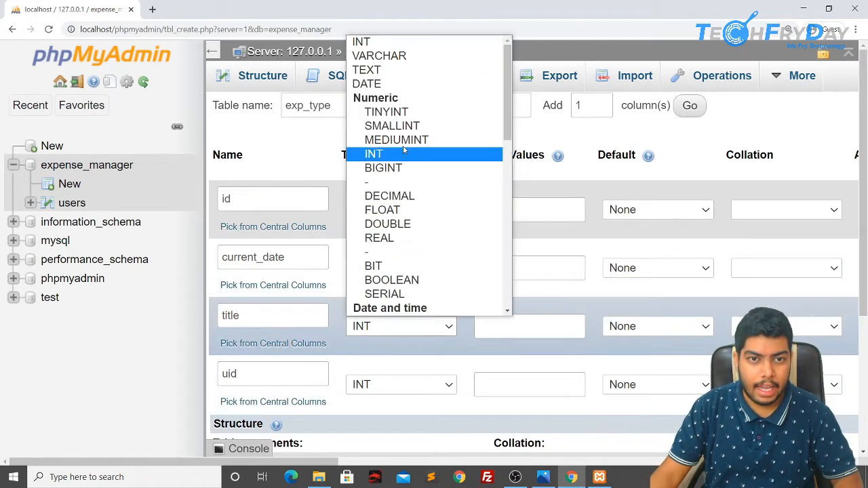
click(400, 55)
click(426, 384)
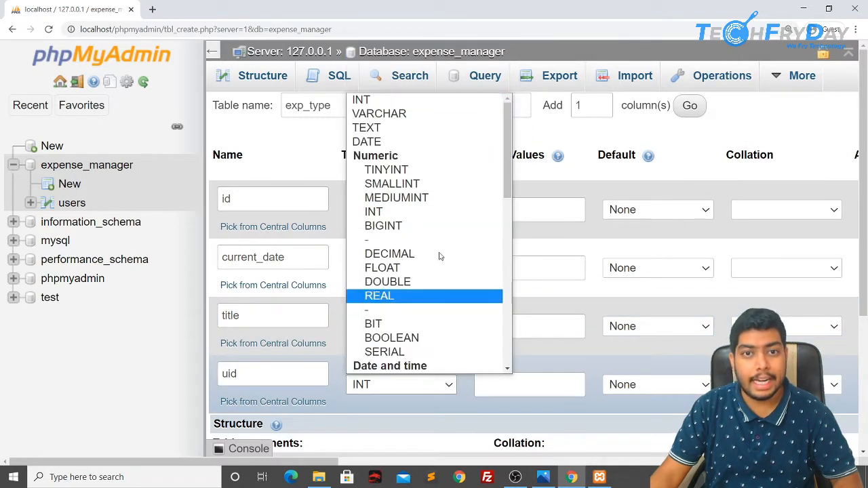
click(426, 102)
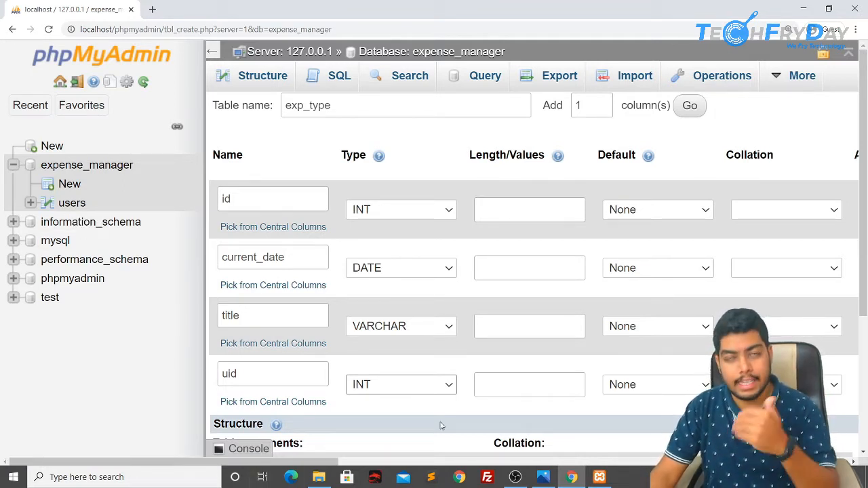
Step: Try saving the exp_type table definition and dismiss the invalid-length alert
scroll(542, 383, down, 3)
scroll(531, 372, up, 3)
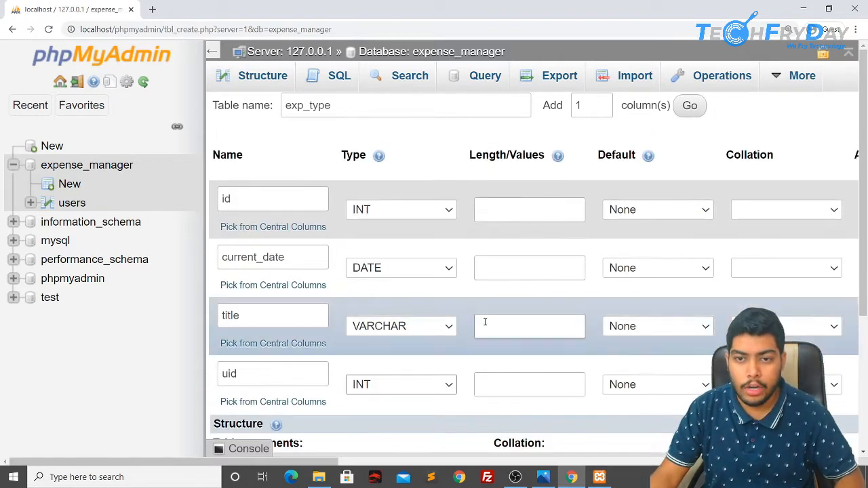
scroll(485, 322, right, 4)
scroll(484, 321, down, 5)
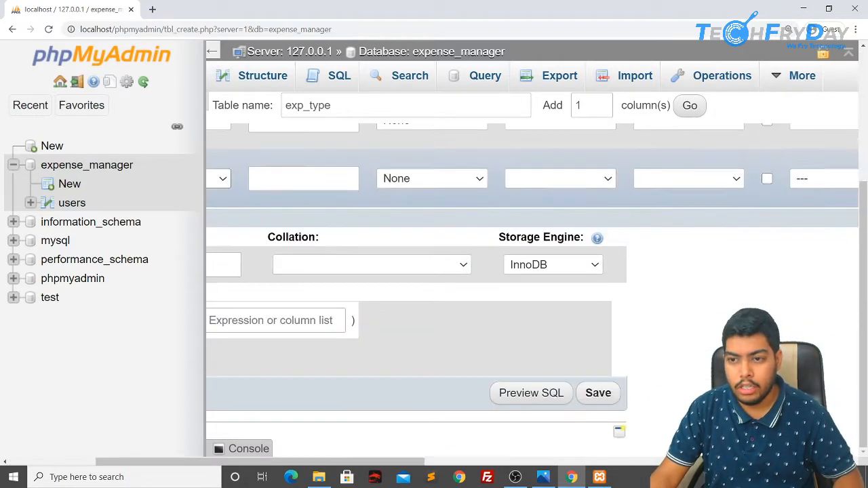
click(596, 397)
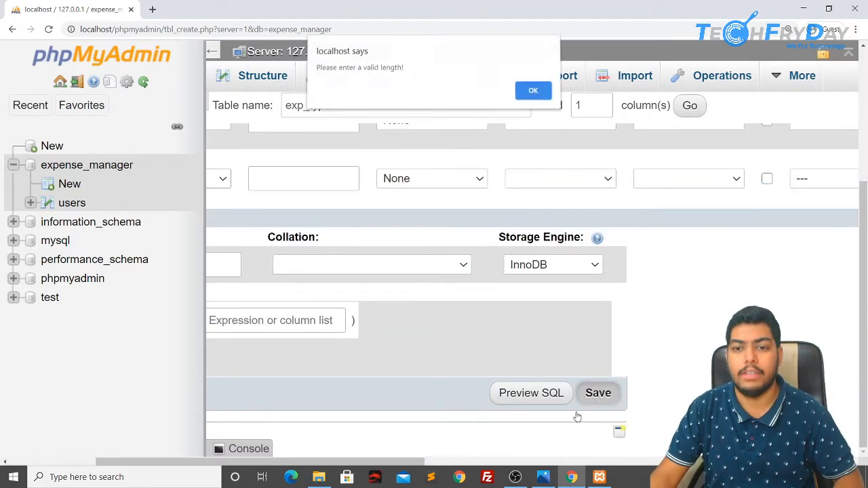
click(533, 92)
Step: Save exp_type again with title length 50, accepting the reserved-keyword warning
scroll(341, 294, left, 4)
scroll(341, 294, up, 3)
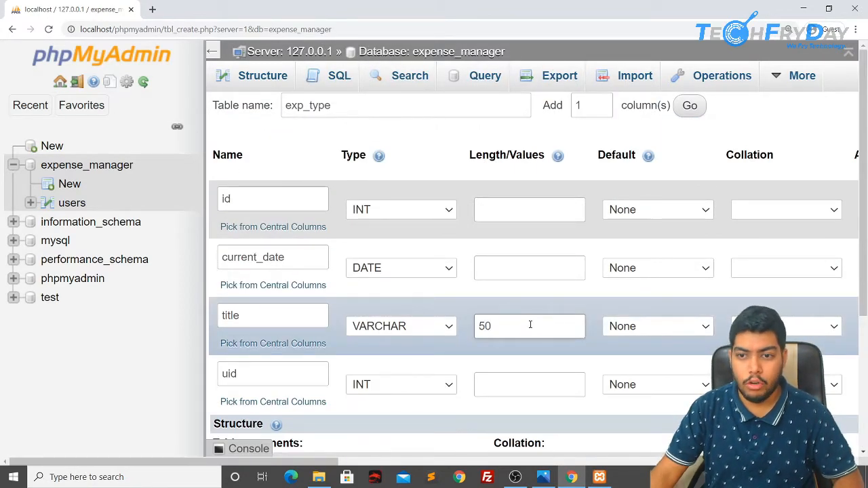
scroll(530, 324, down, 3)
scroll(531, 324, right, 3)
click(654, 392)
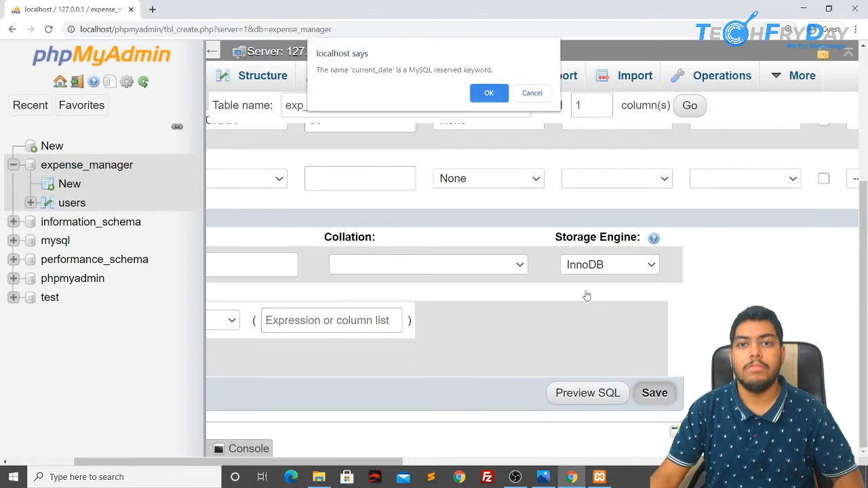
click(488, 93)
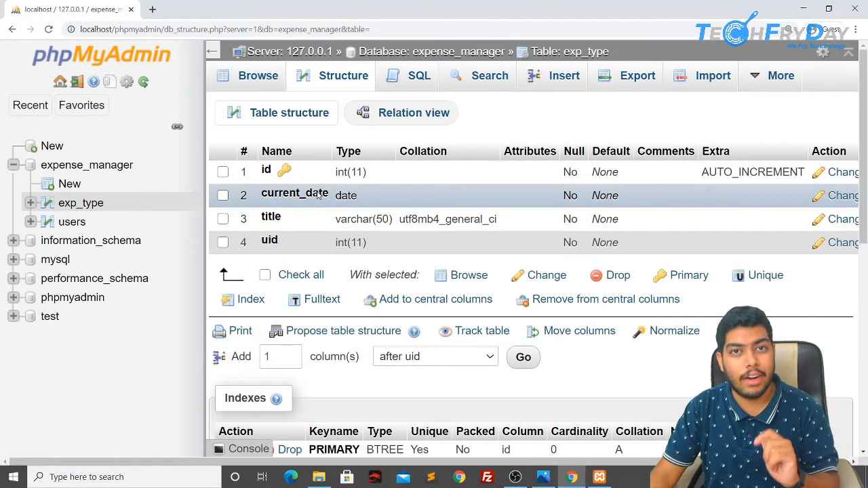
Step: Rename exp_type's current_date column to curdate, keeping it DATE NOT NULL
click(223, 196)
click(539, 276)
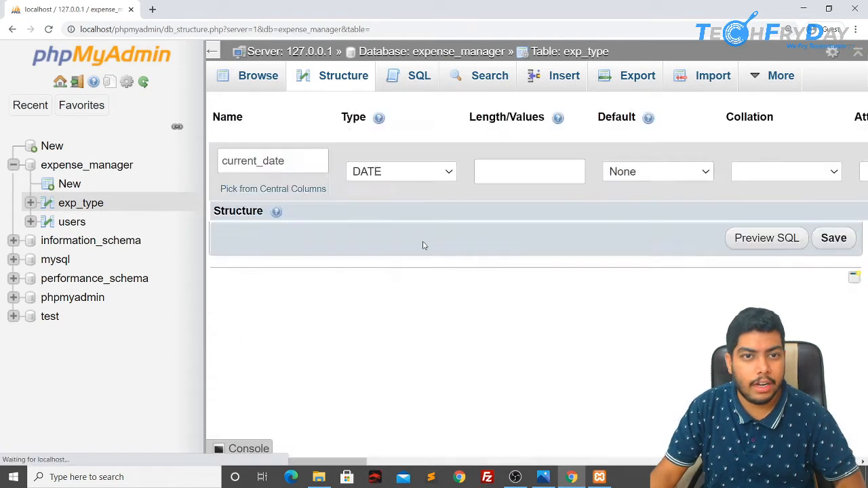
click(265, 160)
key(BackSpace)
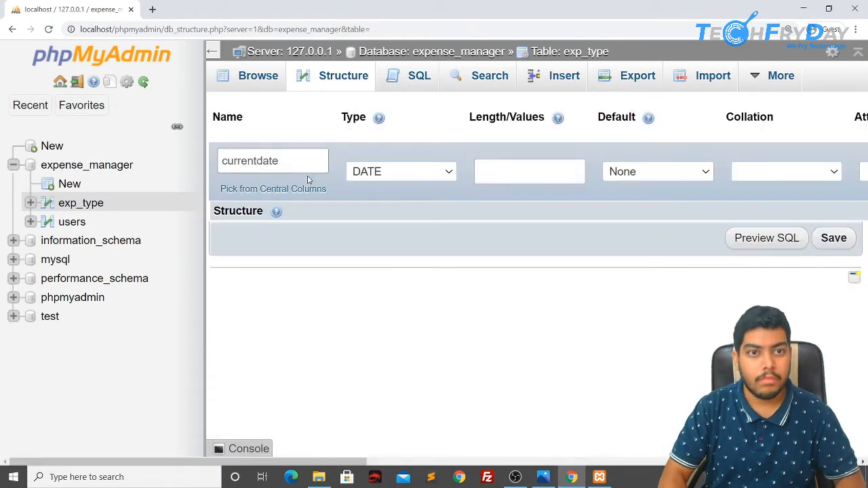
key(ctrl+a)
text(curdate)
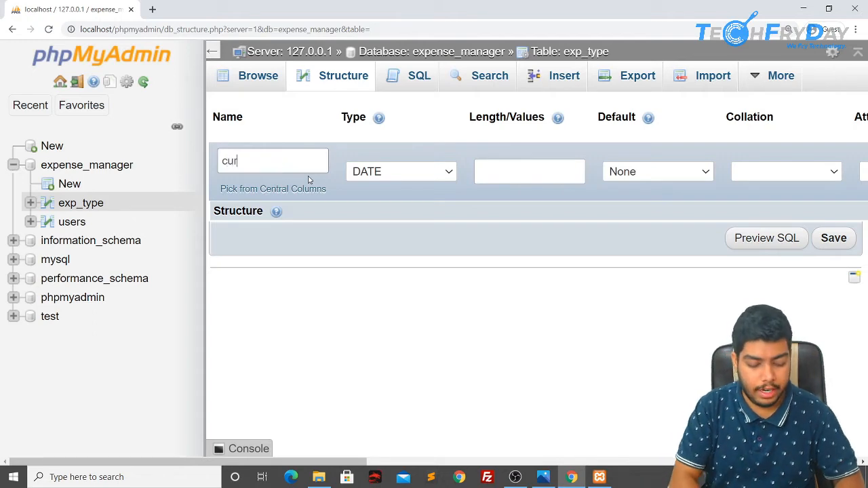
click(833, 240)
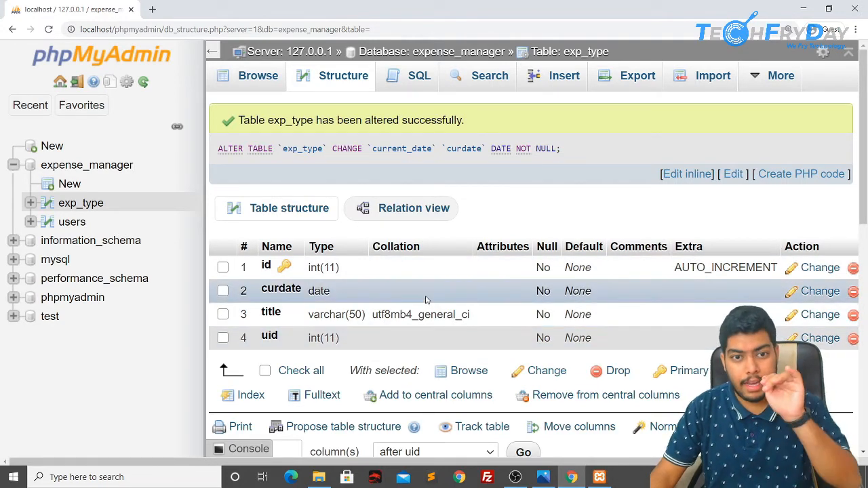
Step: Fill the first exp_type insert row: curdate CURRENT_DATE, title Food, uid 1
click(558, 88)
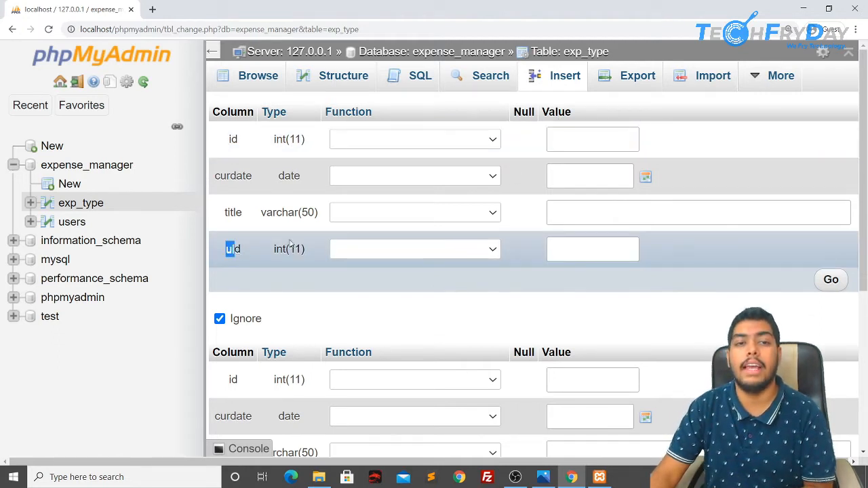
click(594, 137)
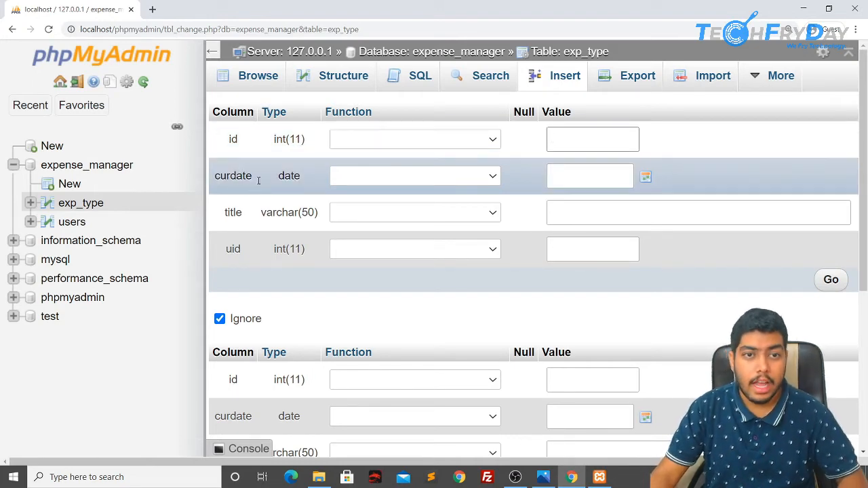
click(417, 176)
click(419, 207)
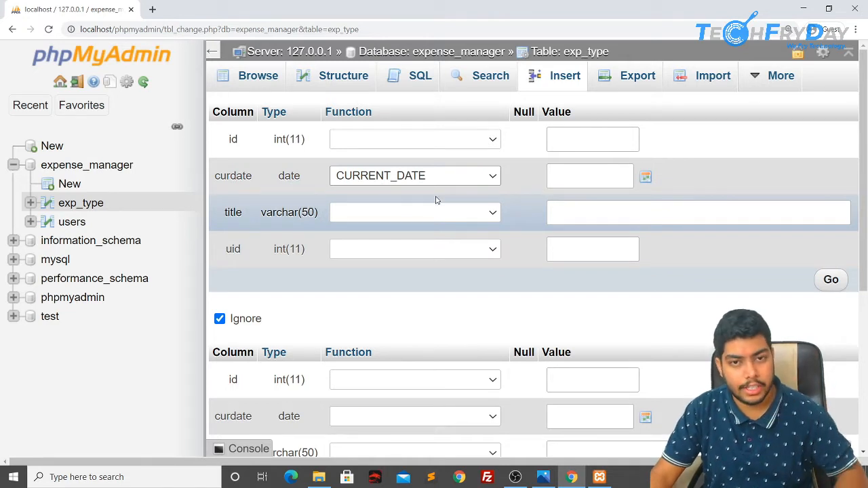
click(592, 209)
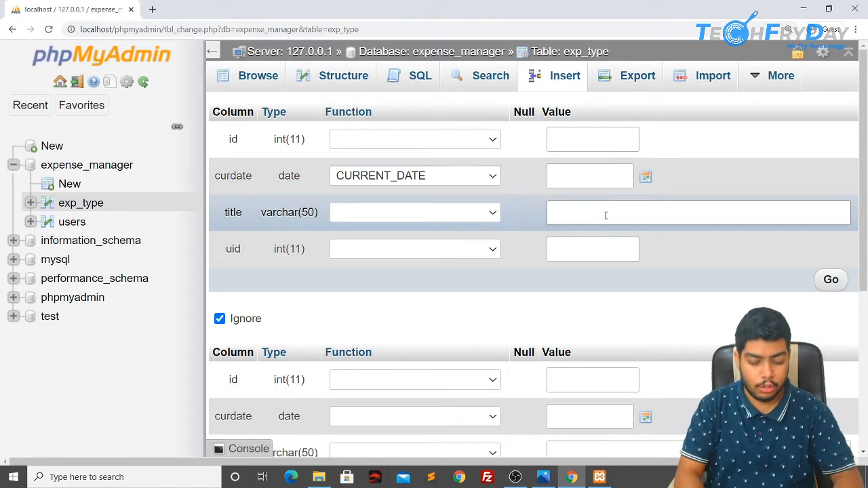
text(Food)
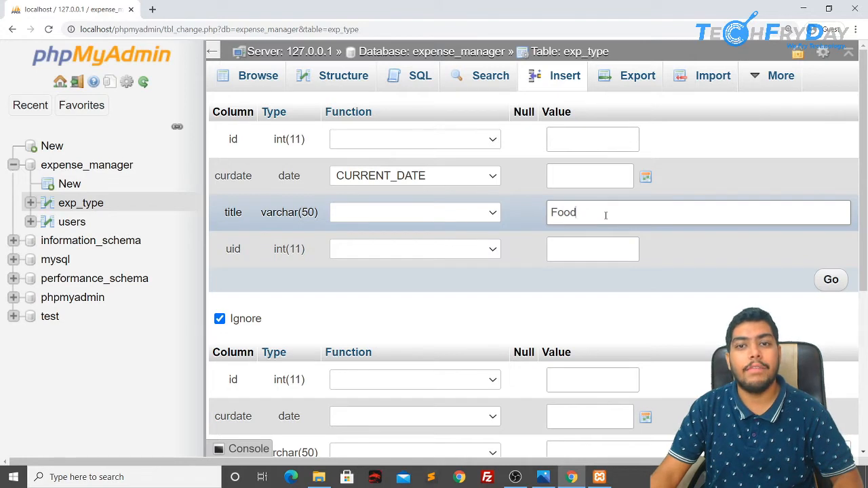
click(568, 256)
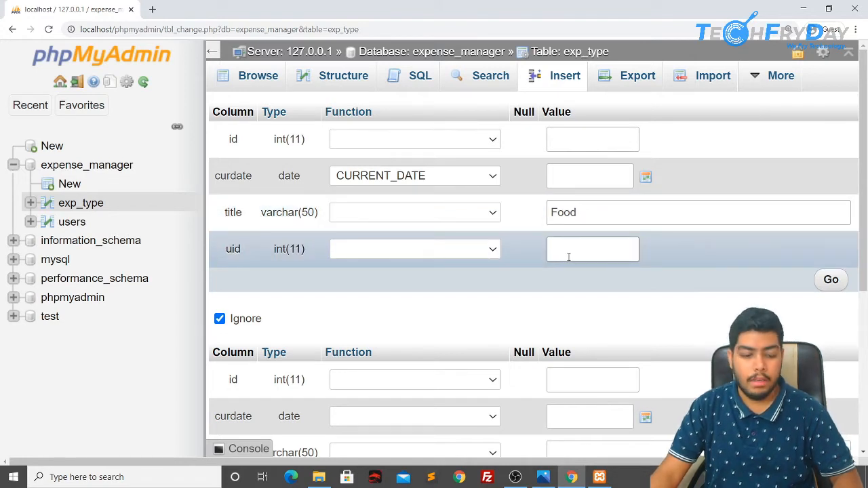
text(1)
drag(572, 248, 549, 249)
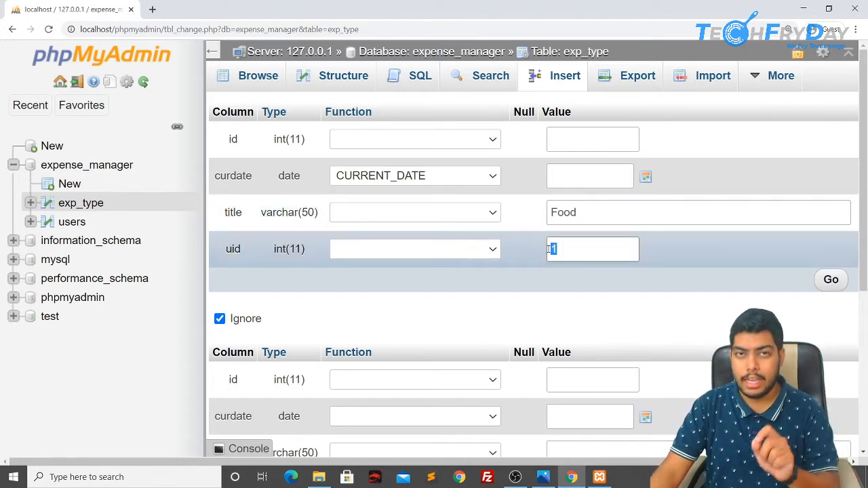
drag(583, 212, 548, 212)
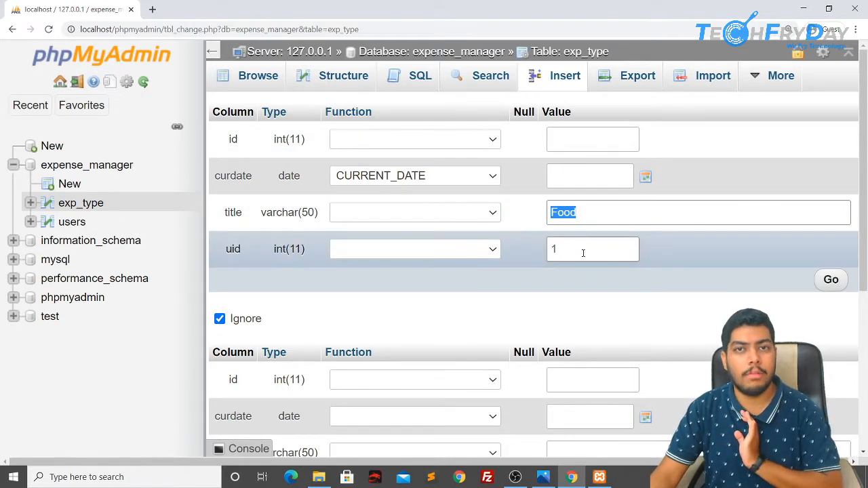
Step: Fill the second row with CURRENT_DATE, title Food and uid 2, then submit both rows
scroll(614, 267, down, 2)
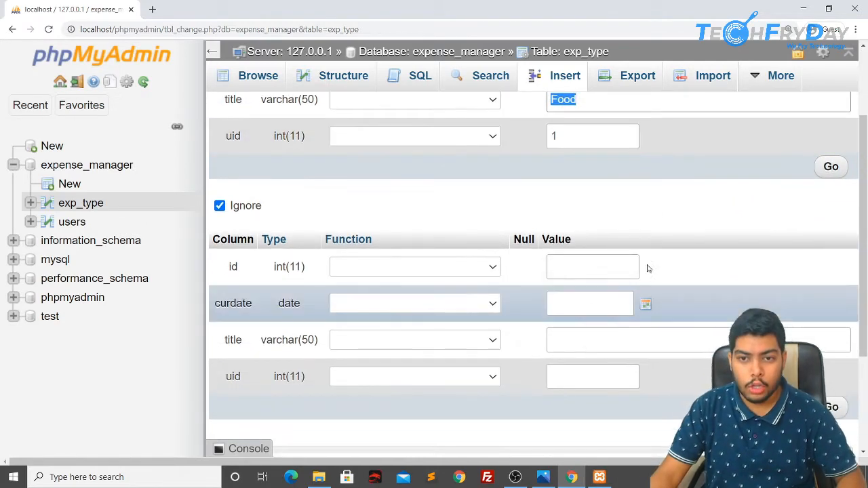
click(571, 302)
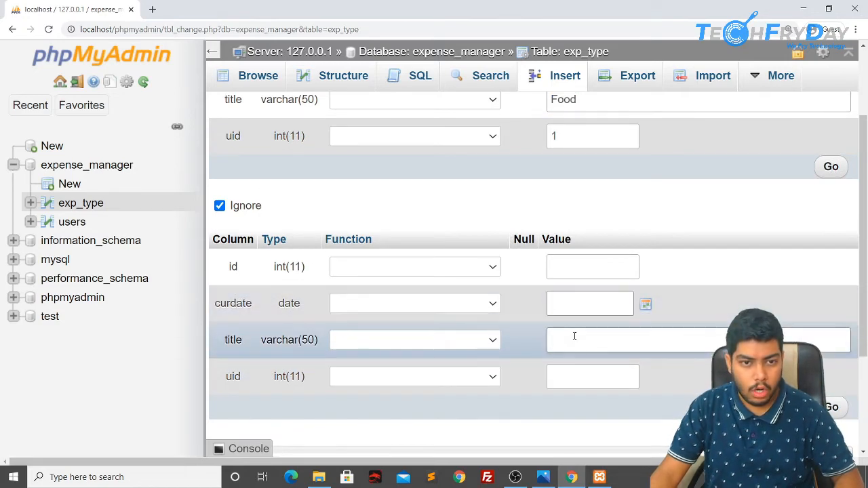
click(455, 303)
click(381, 31)
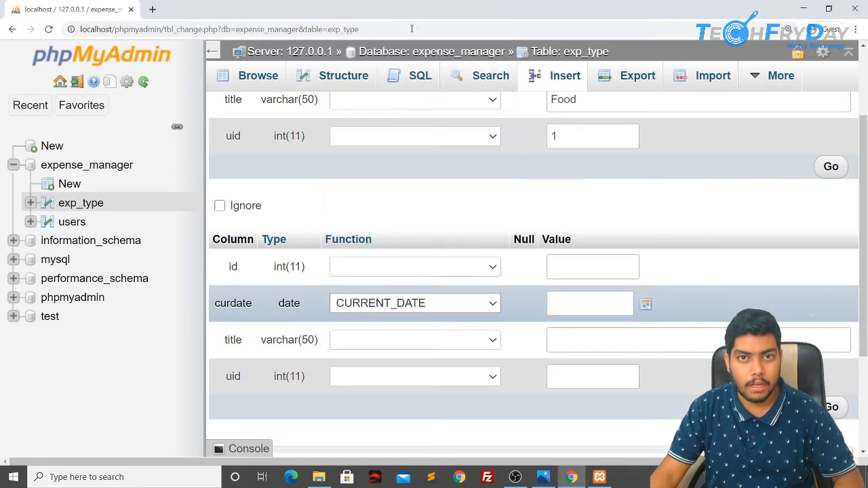
click(567, 343)
text(Fo)
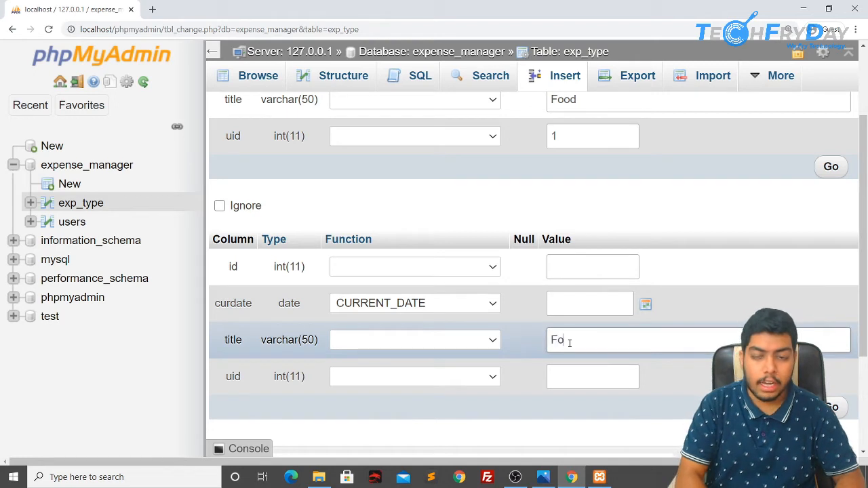
text(od)
click(571, 377)
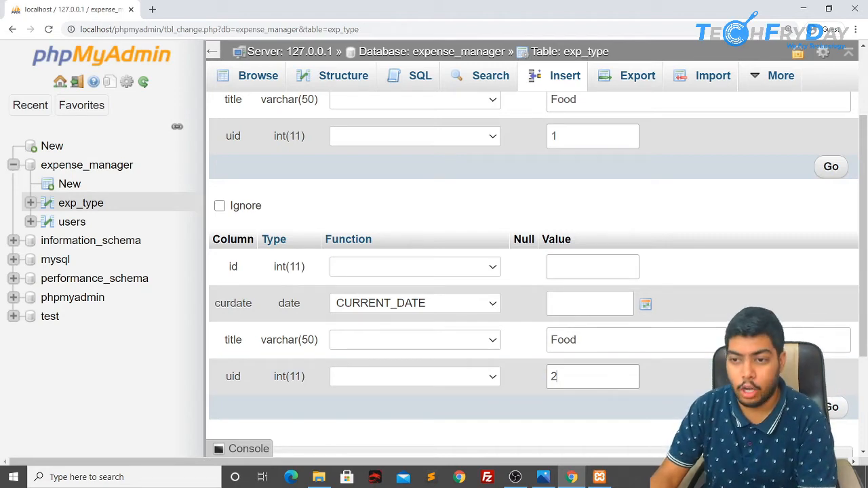
key(Return)
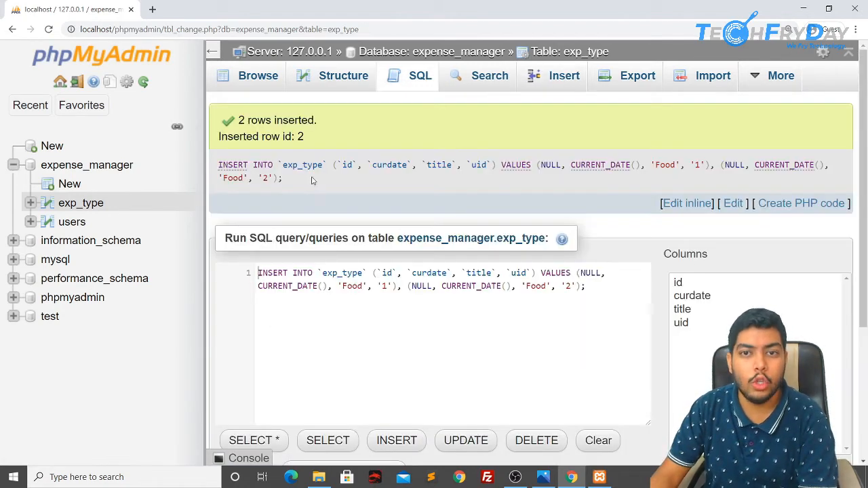
Step: Review the '2 rows inserted' message and the generated INSERT query
drag(242, 118, 335, 124)
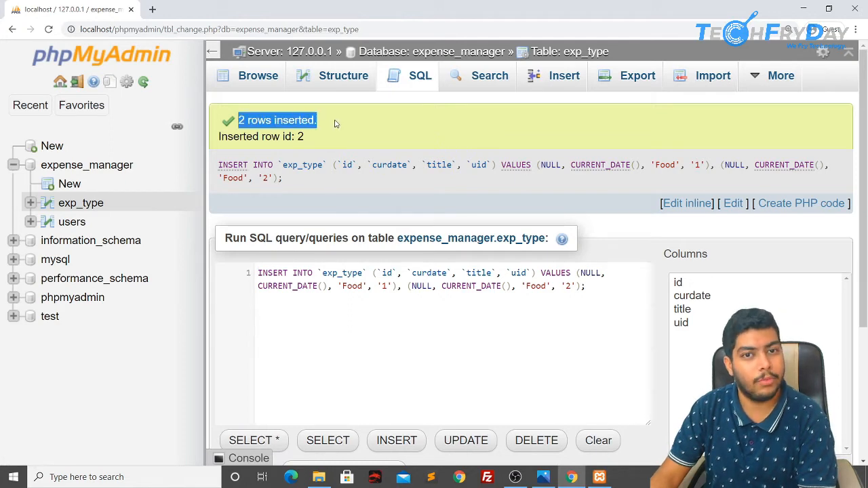
click(334, 124)
drag(309, 175, 222, 157)
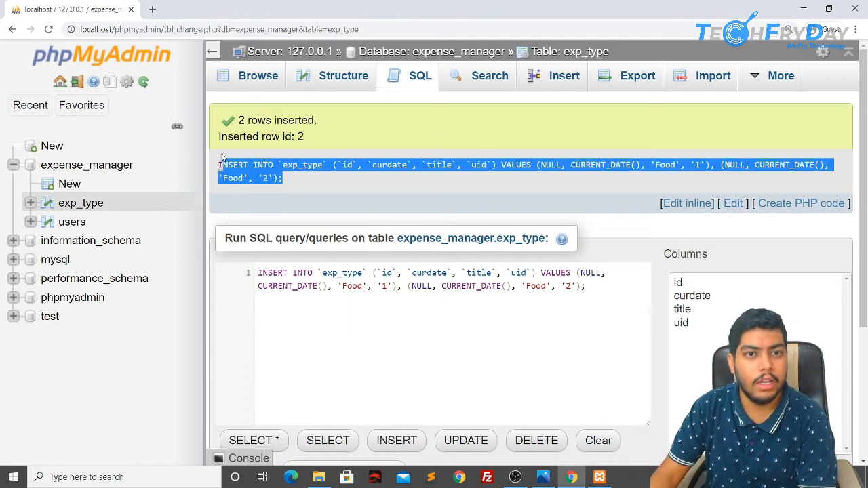
click(311, 174)
drag(297, 164, 497, 166)
click(516, 184)
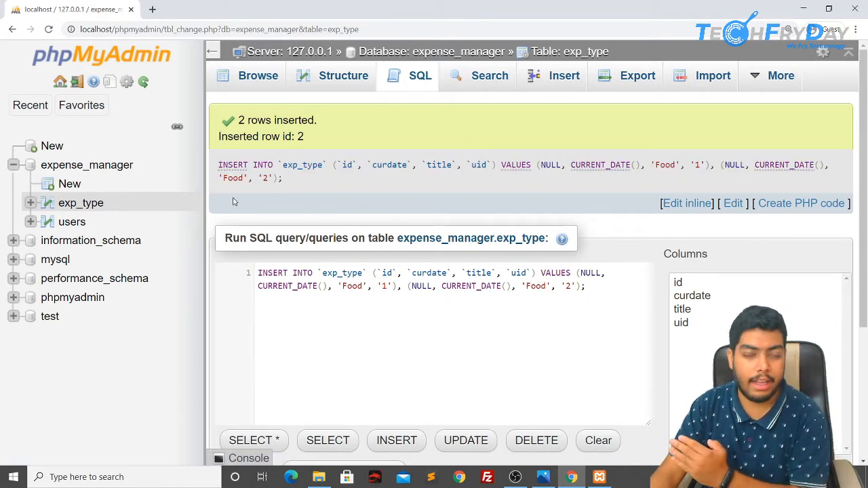
Step: Browse the exp_type rows, then bring up the sampleer.jpg ER diagram in Photos
click(252, 79)
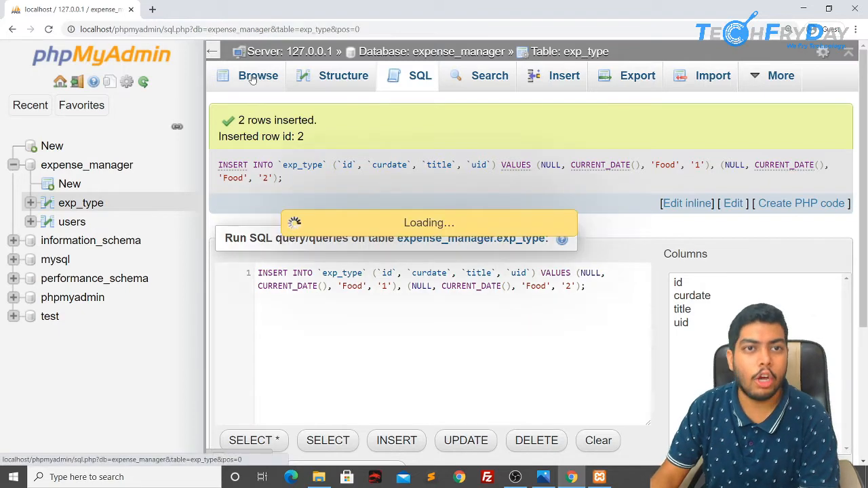
scroll(410, 245, down, 3)
scroll(447, 261, up, 2)
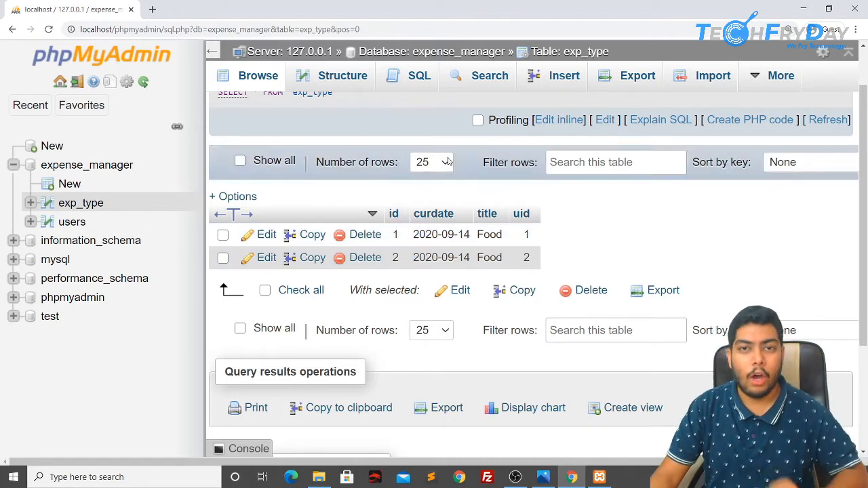
key(alt+Tab)
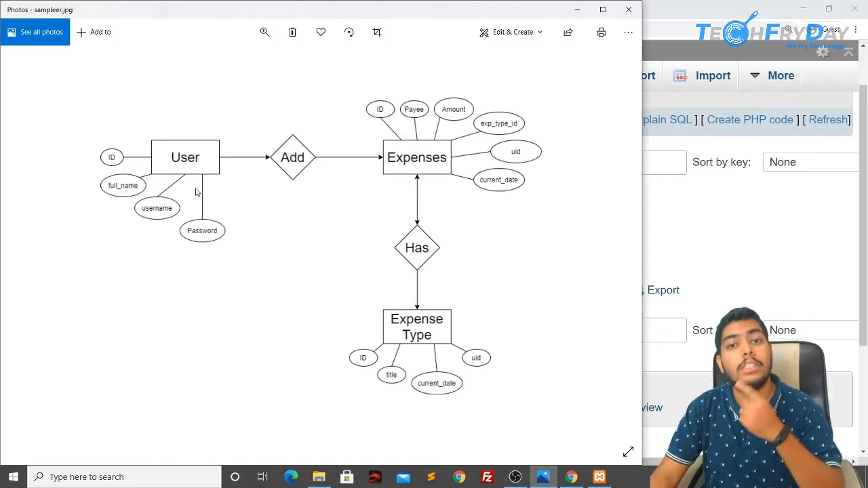
Step: Start a new table under expense_manager, checking the ER diagram before returning to the form
click(725, 264)
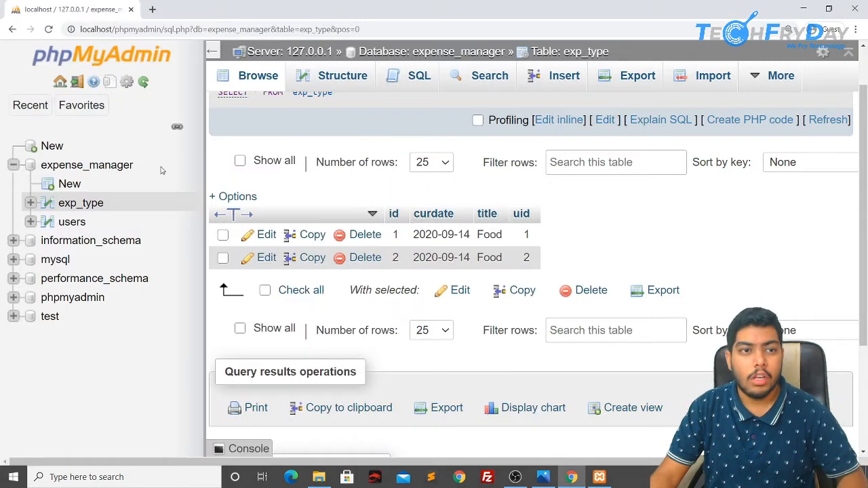
click(68, 184)
key(alt+Tab)
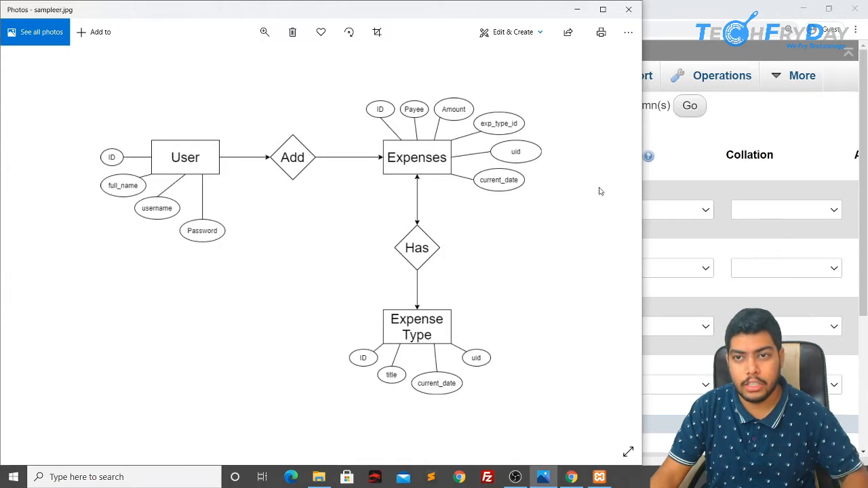
key(alt+Tab)
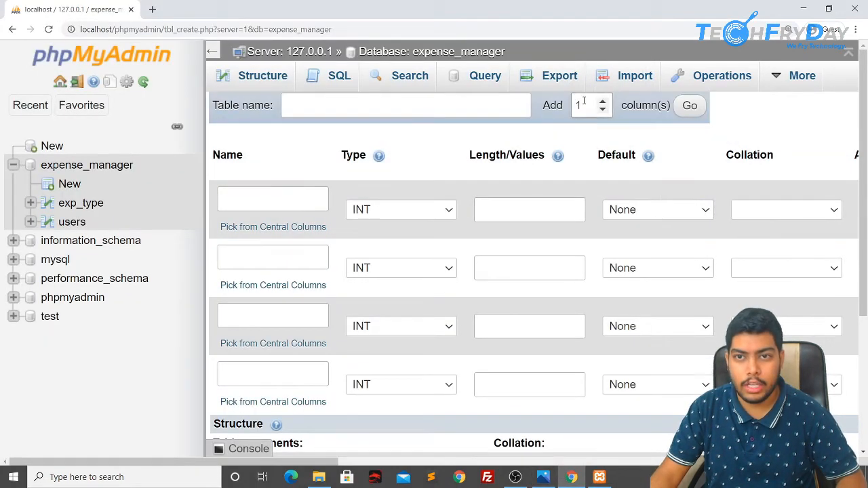
Step: Add 2 more column rows and make the first column id an auto-increment primary key
double_click(582, 104)
text(2)
click(689, 105)
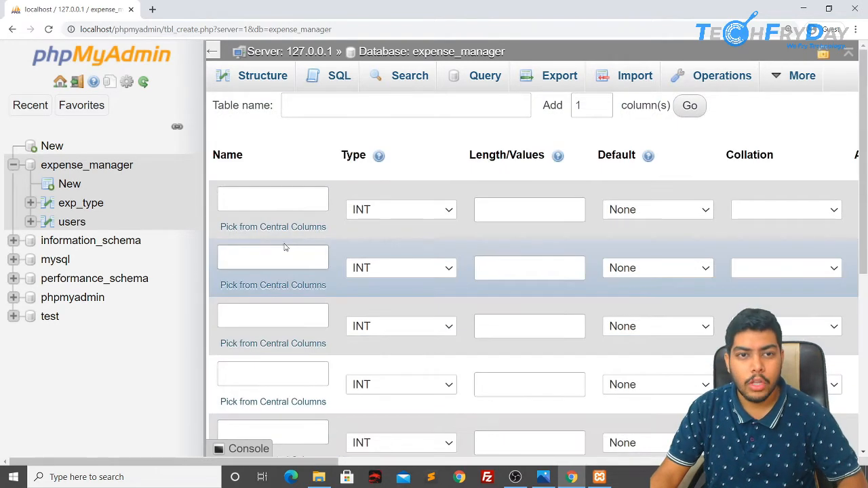
click(256, 196)
text(id)
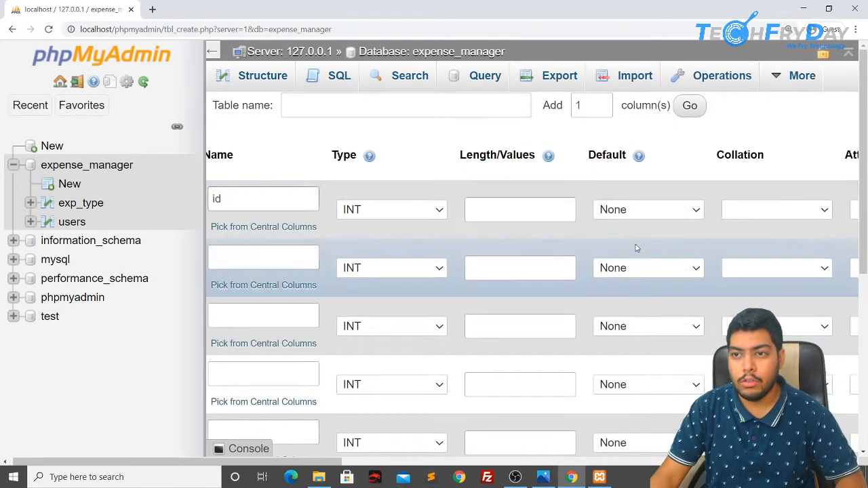
scroll(790, 219, right, 6)
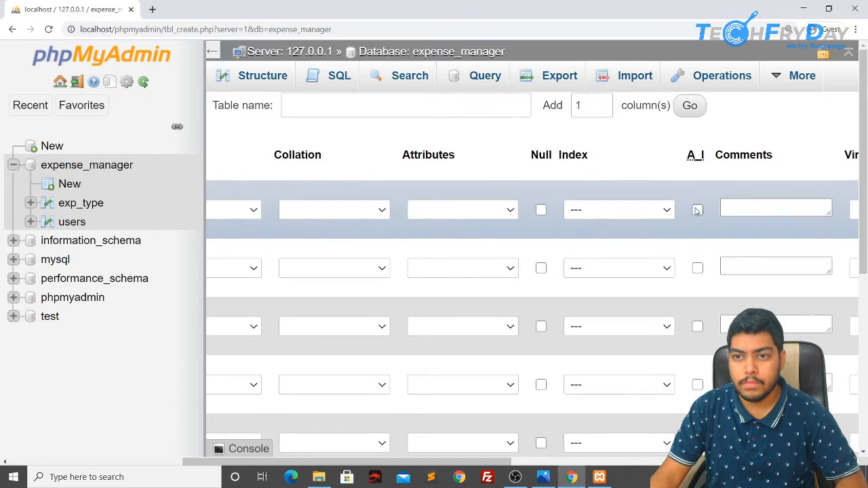
click(697, 211)
scroll(513, 310, left, 6)
key(alt+Tab)
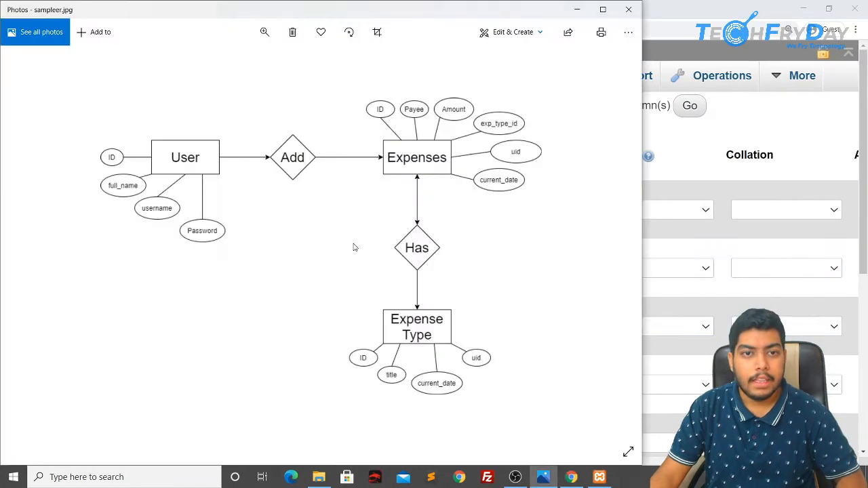
key(alt+Tab)
Step: Name the second column curdate with type DATE
click(271, 266)
text(c)
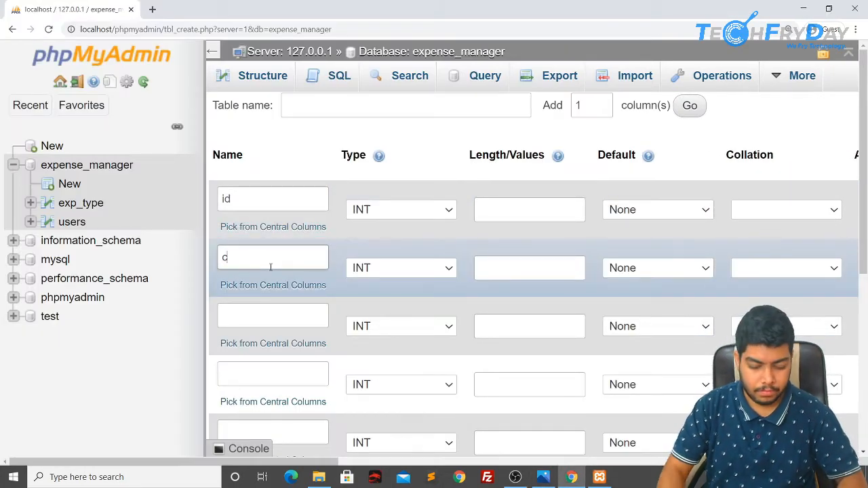
text(urdate)
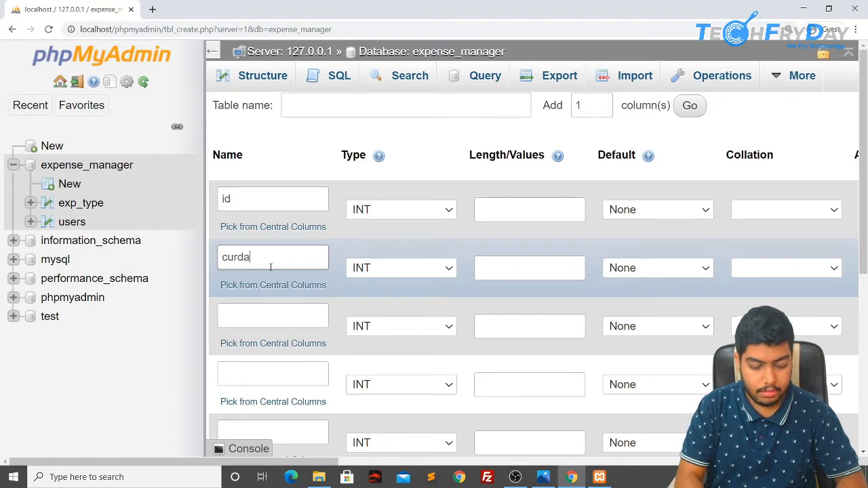
click(403, 267)
click(447, 48)
key(alt+Tab)
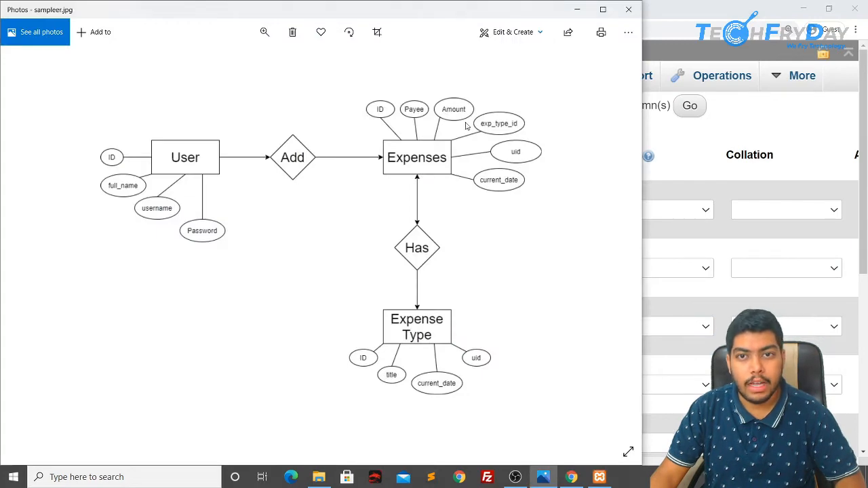
key(alt+Tab)
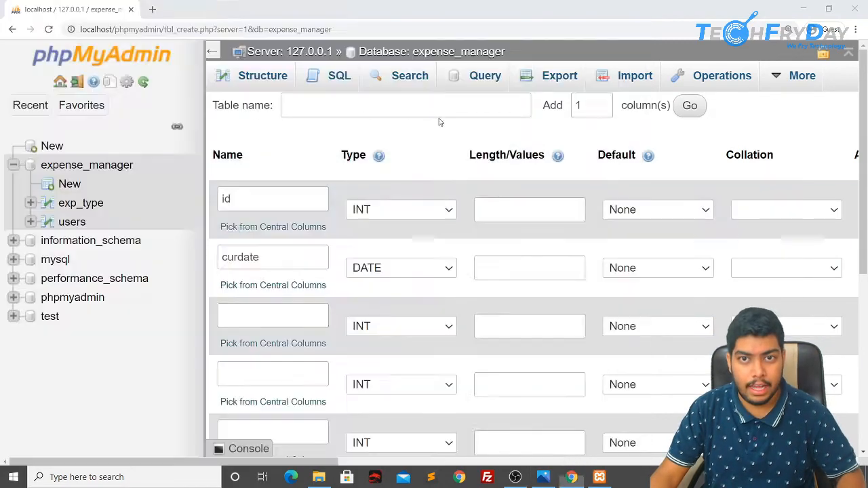
Step: Name the third and fourth columns payee and amount
click(287, 325)
text(payee)
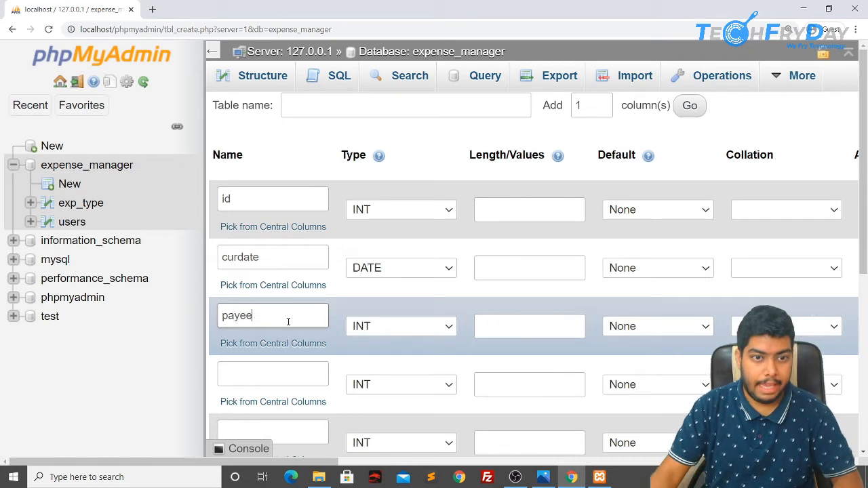
click(276, 370)
text(amount)
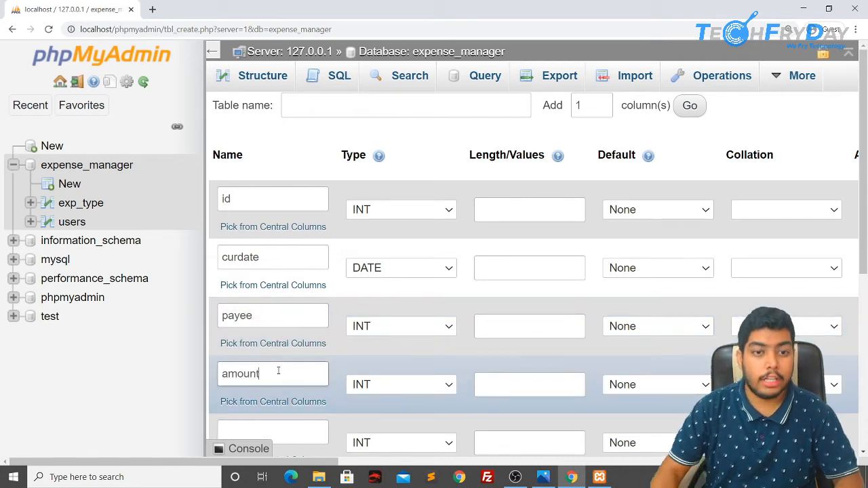
scroll(278, 371, down, 2)
click(289, 315)
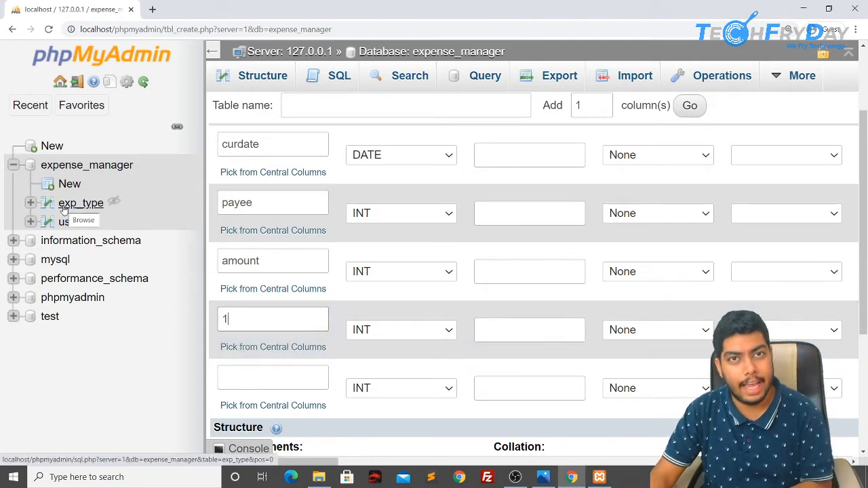
Step: Give the remaining columns the placeholder name 1
key(alt+Tab)
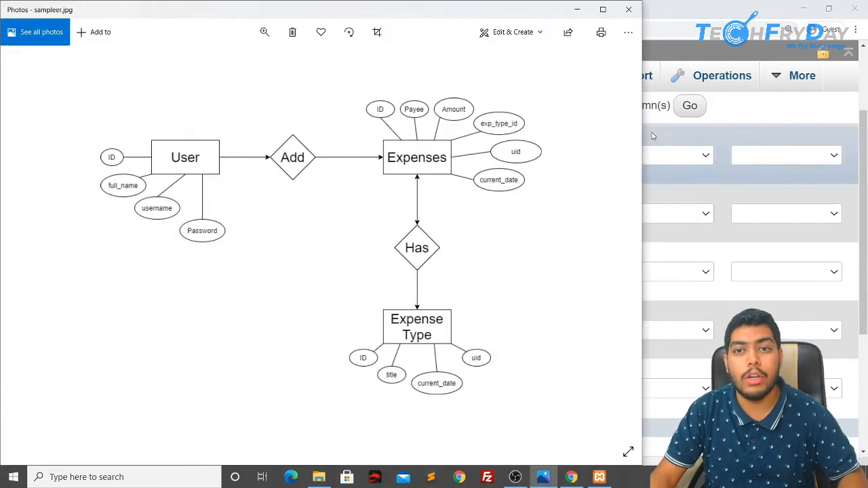
key(alt+Tab)
click(279, 374)
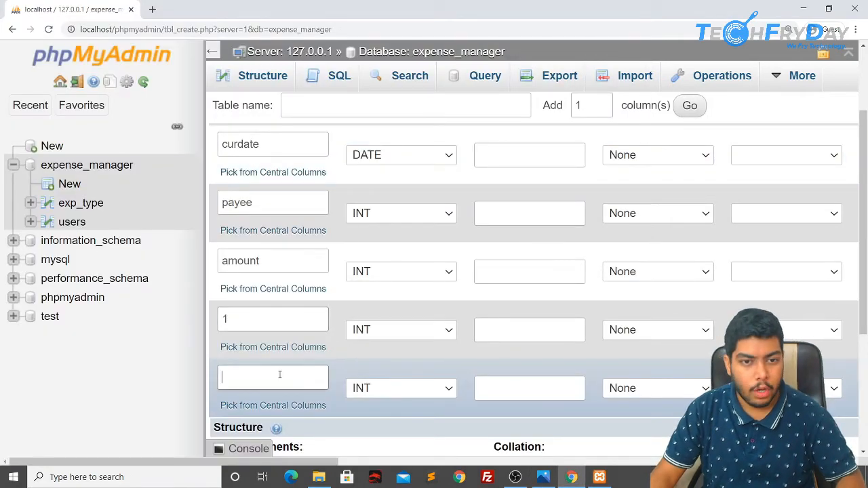
text(1)
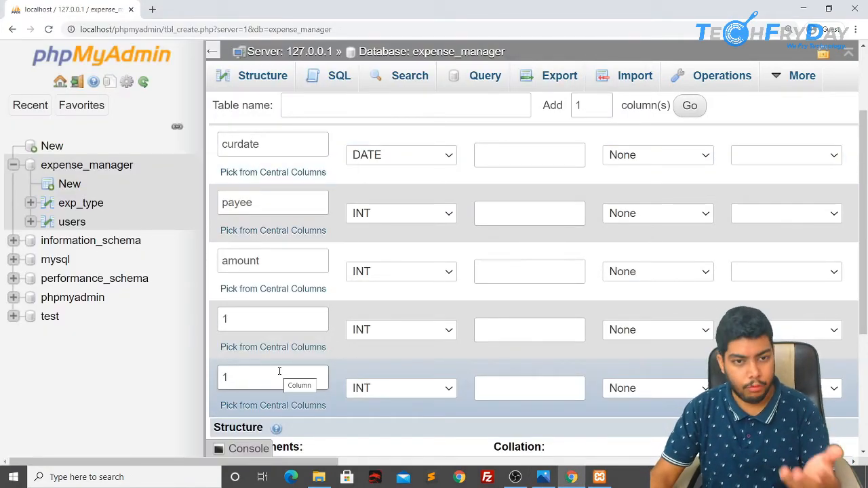
scroll(437, 239, down, 3)
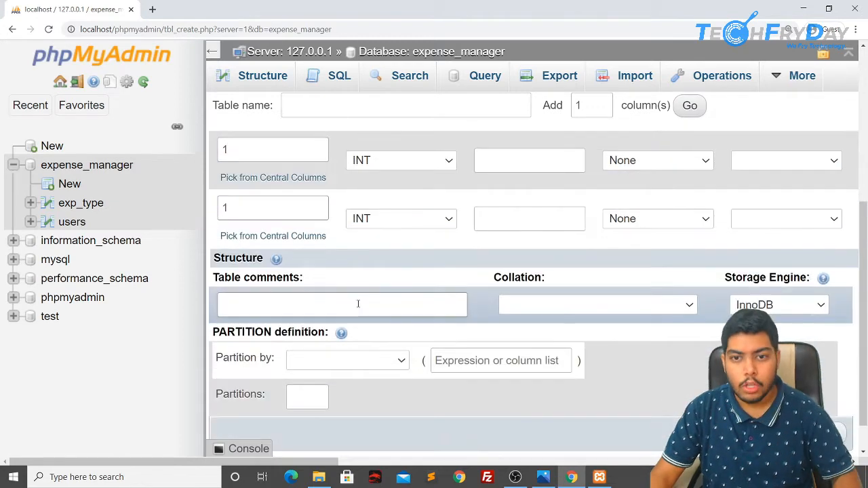
scroll(374, 261, up, 2)
scroll(387, 332, up, 1)
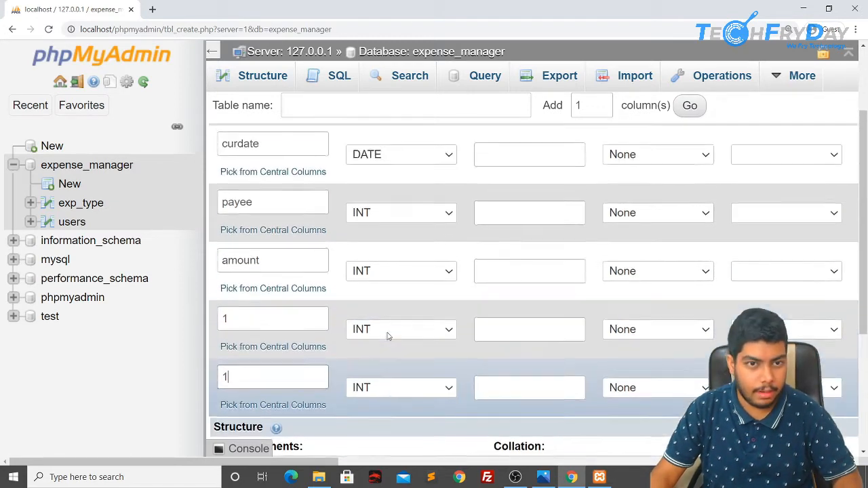
scroll(402, 275, up, 2)
Step: Make payee a VARCHAR column of length 50
click(419, 326)
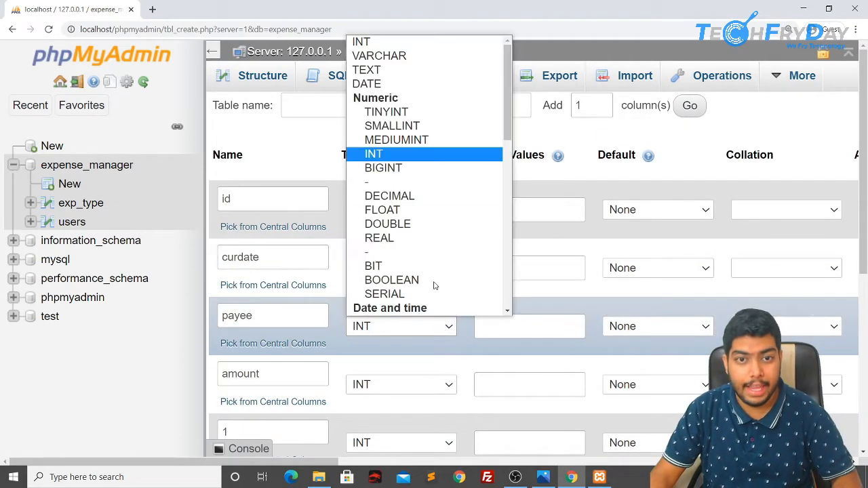
click(412, 55)
click(545, 326)
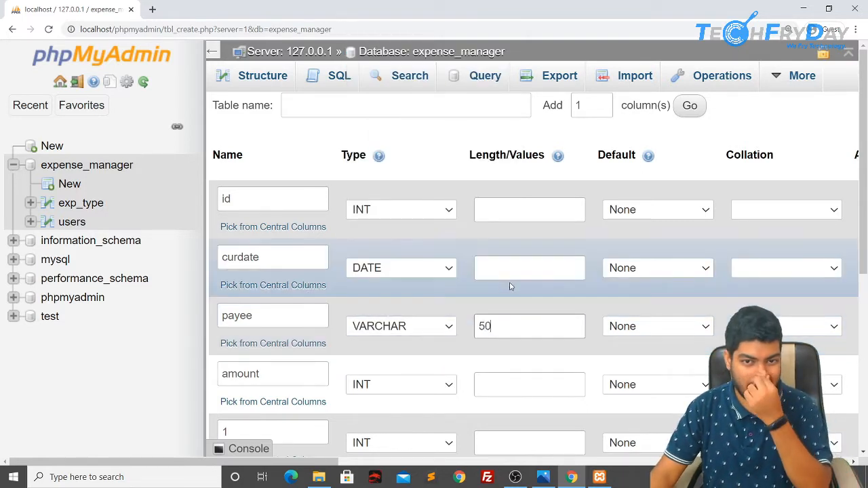
scroll(509, 284, down, 5)
scroll(686, 364, right, 3)
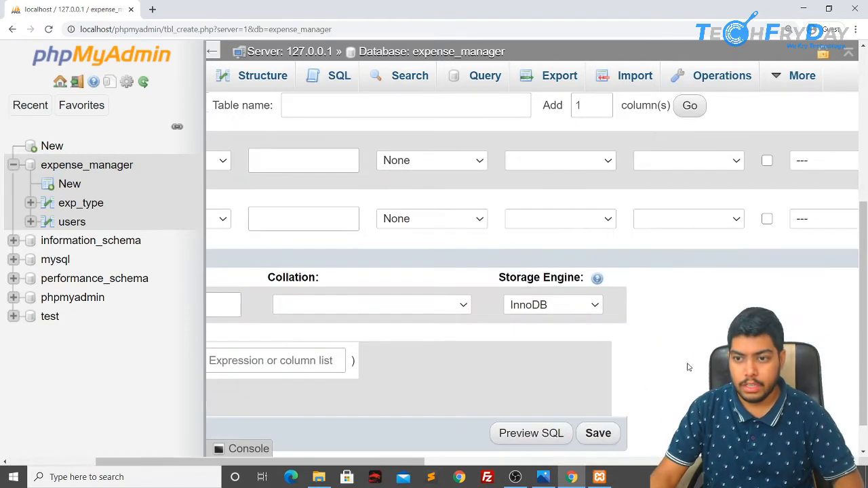
click(603, 434)
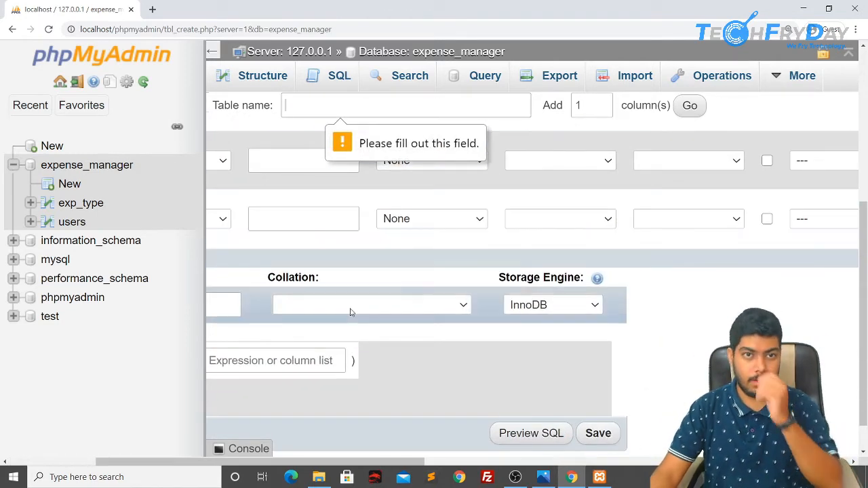
Step: Name the table expenses and submit it, which fails with duplicate column name '1'
scroll(351, 309, up, 5)
click(326, 103)
text(exp)
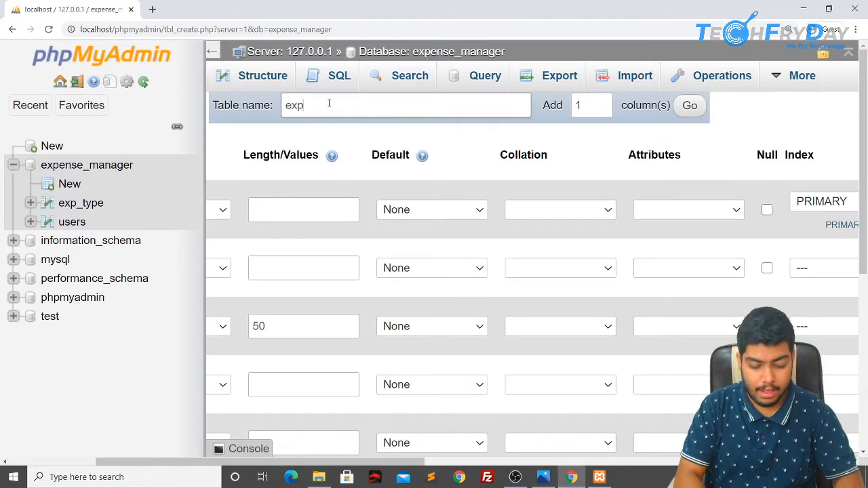
text(enses)
scroll(676, 322, down, 5)
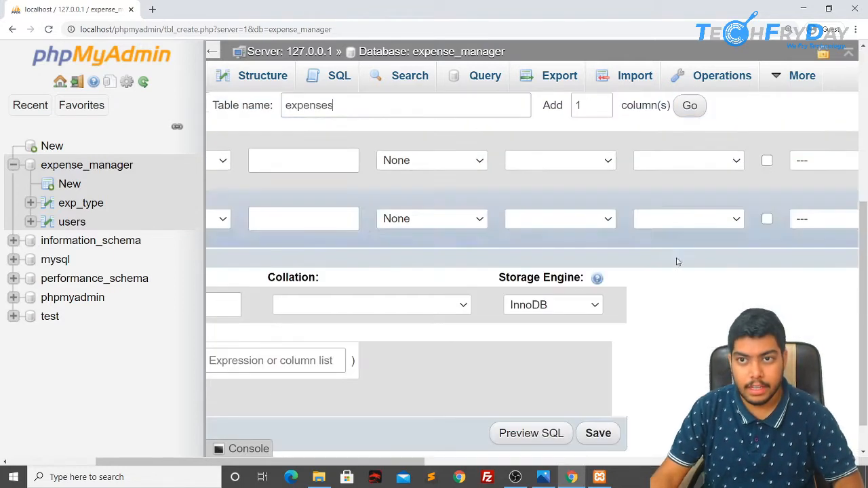
click(599, 398)
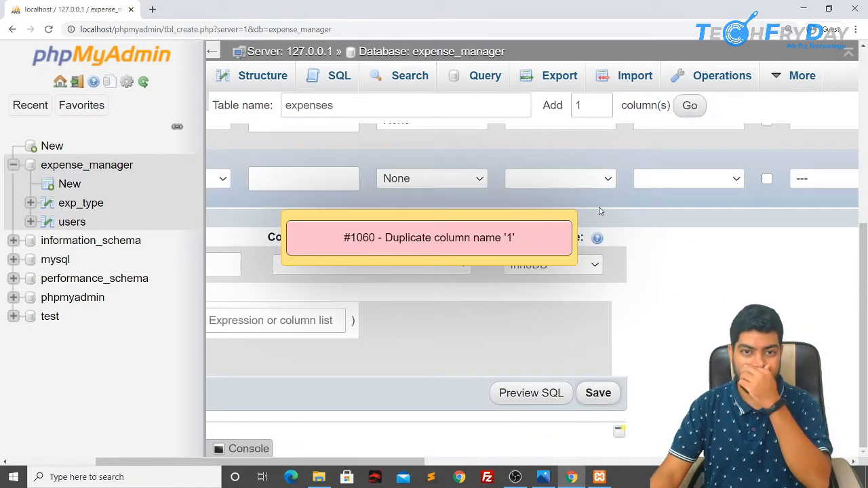
Step: Replace the two duplicate '1' column names with exp_type_id and uid
scroll(377, 368, up, 3)
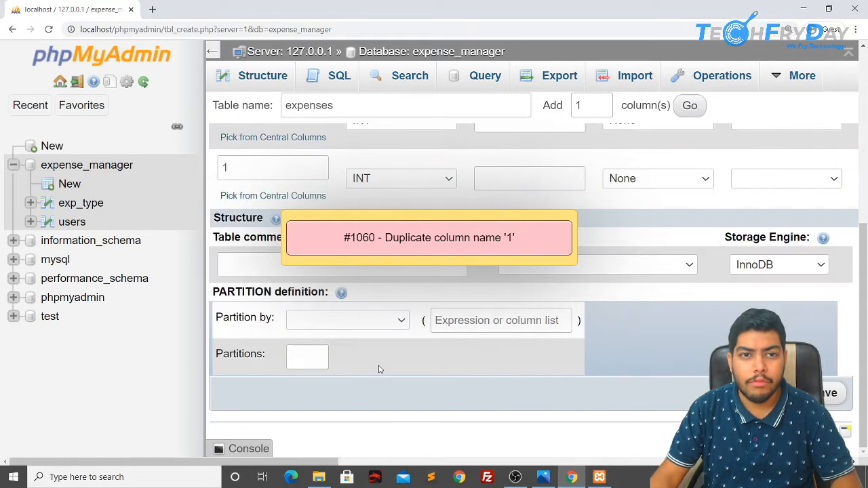
scroll(341, 354, up, 1)
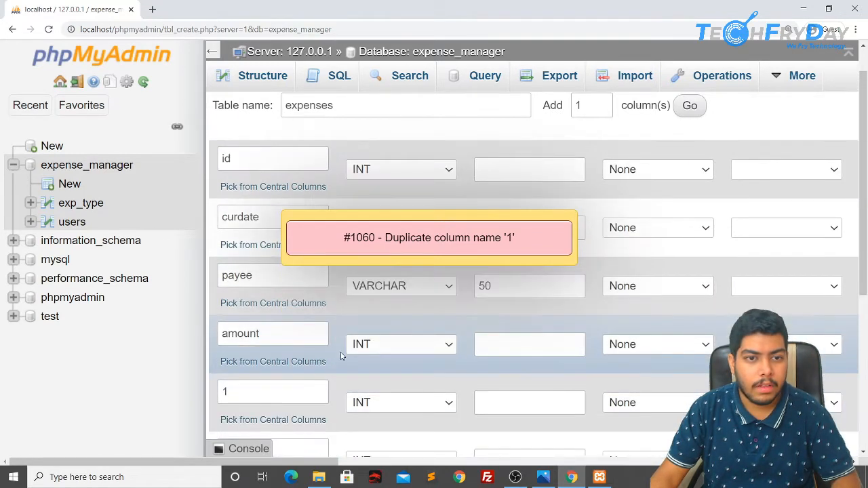
scroll(319, 349, down, 2)
click(257, 280)
double_click(258, 279)
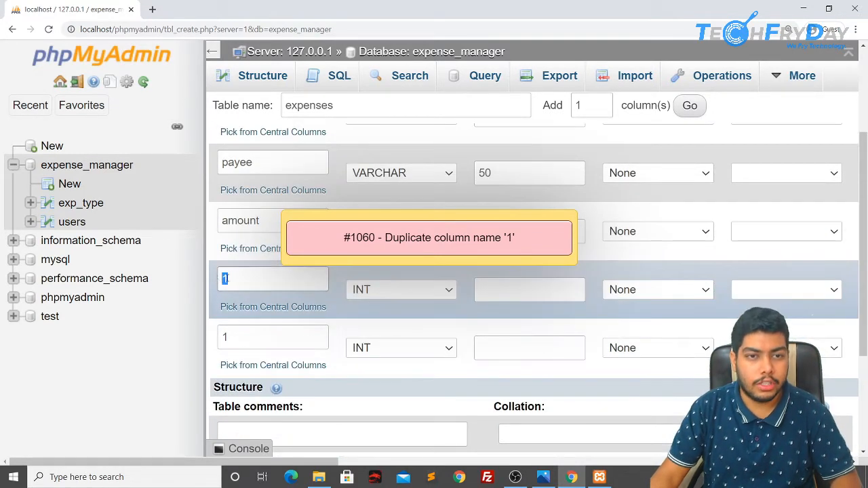
key(BackSpace)
double_click(225, 337)
key(BackSpace)
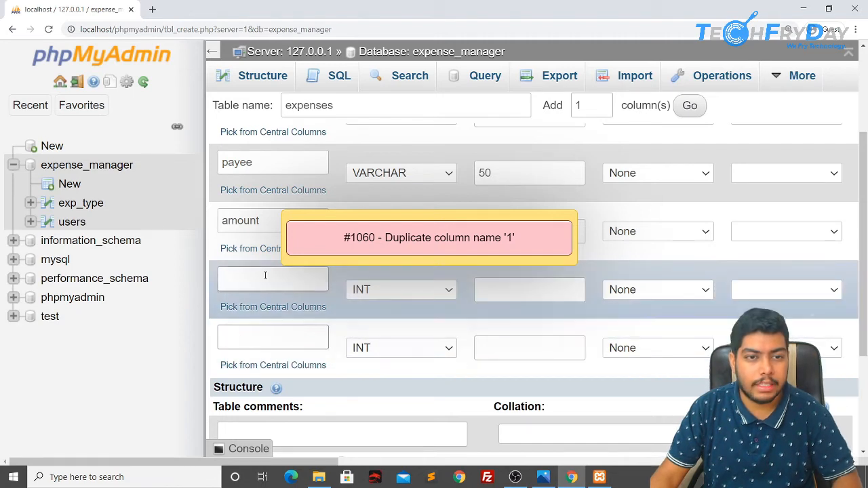
click(266, 276)
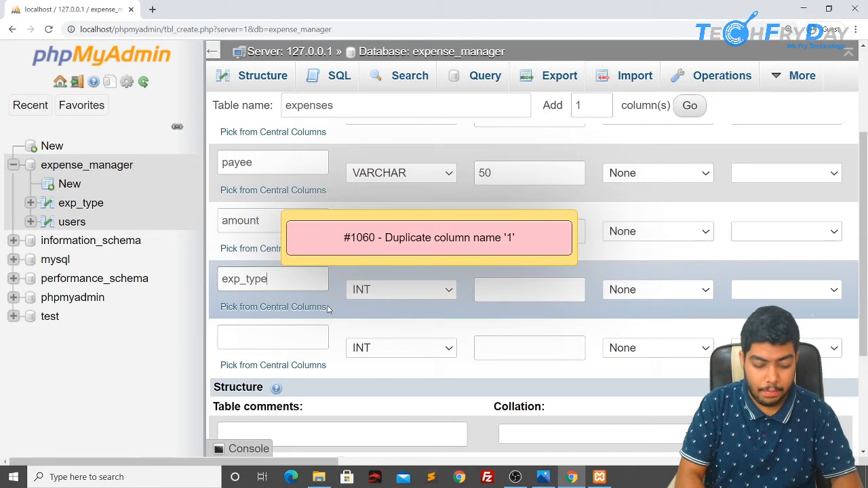
click(261, 341)
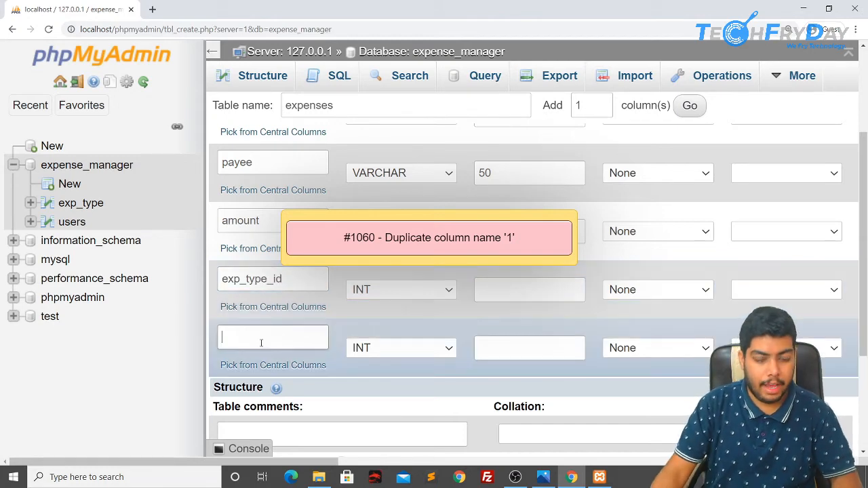
text(uid)
scroll(564, 362, down, 3)
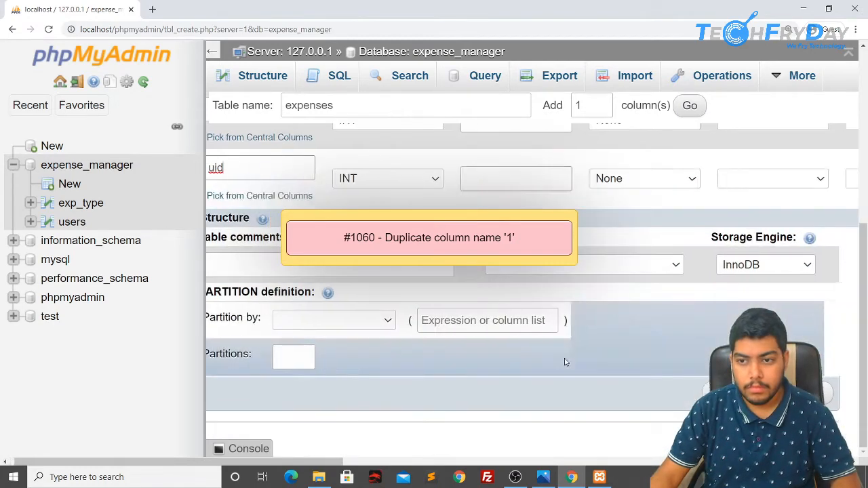
scroll(564, 362, right, 1)
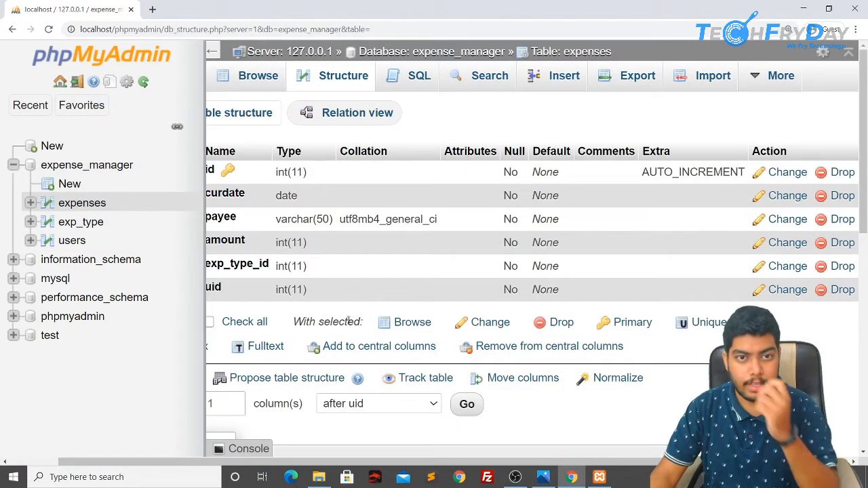
Step: Start a new expenses row dated CURRENT_DATE with payee KFC and amount 300
click(559, 77)
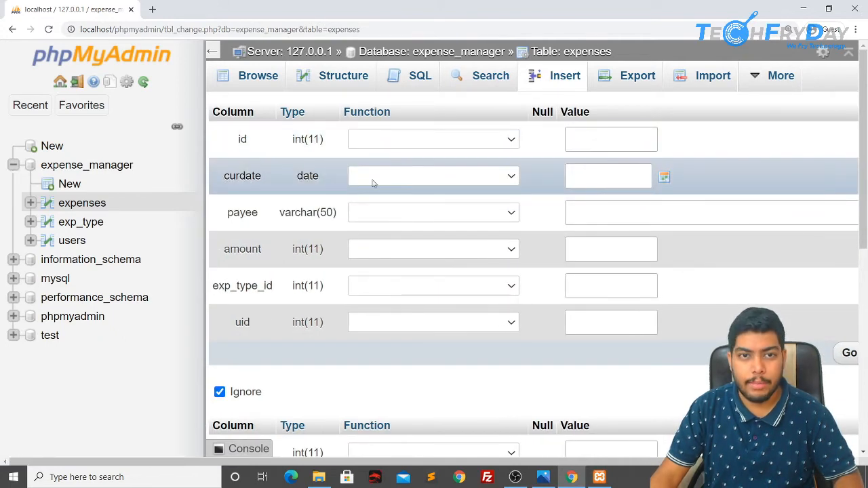
click(428, 175)
click(429, 211)
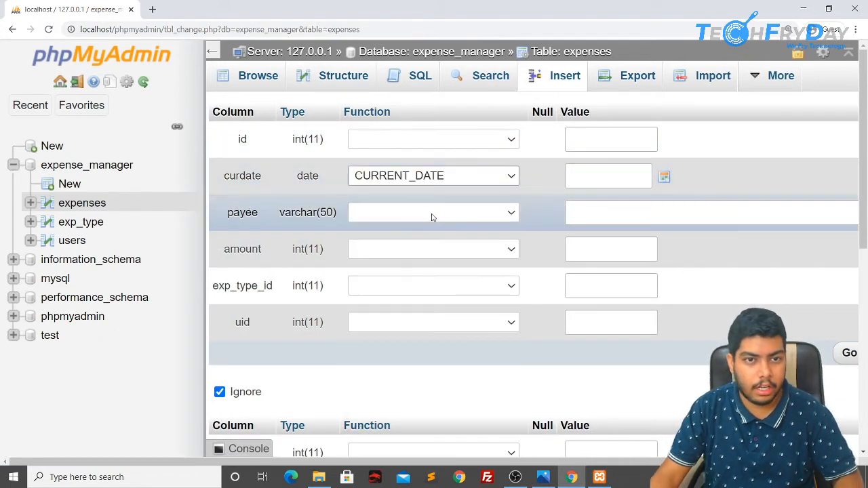
click(579, 215)
text(KFC)
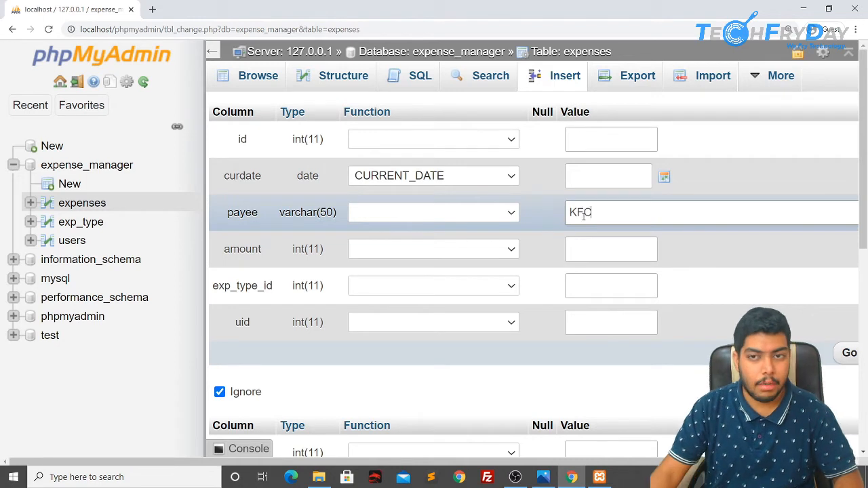
click(585, 251)
text(300)
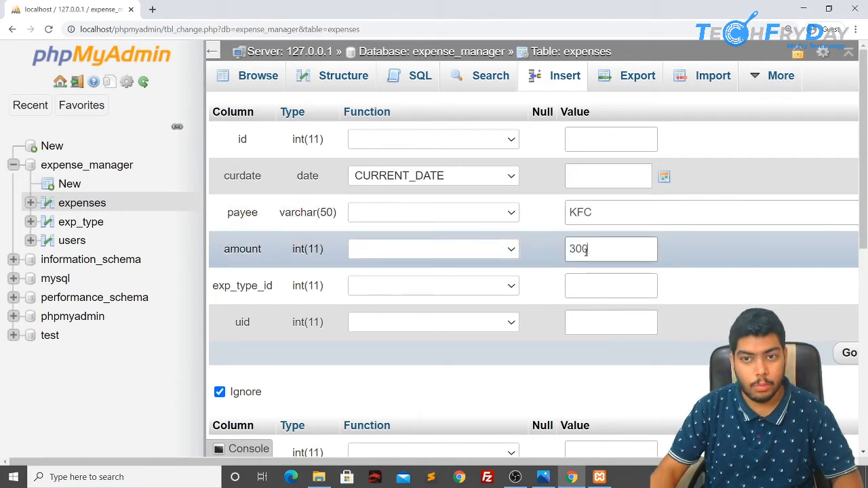
Step: Set exp_type_id and uid to 1, insert the KFC row, and browse the expenses table
click(601, 293)
text(1)
click(602, 318)
text(1)
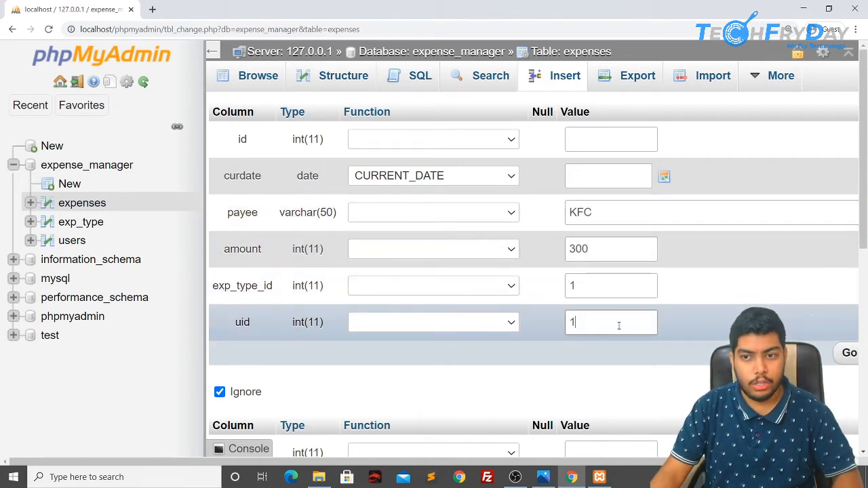
click(845, 354)
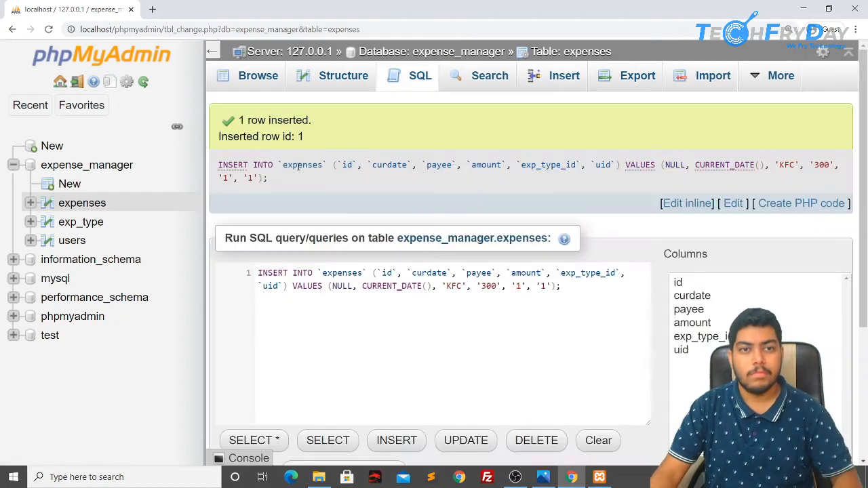
click(257, 75)
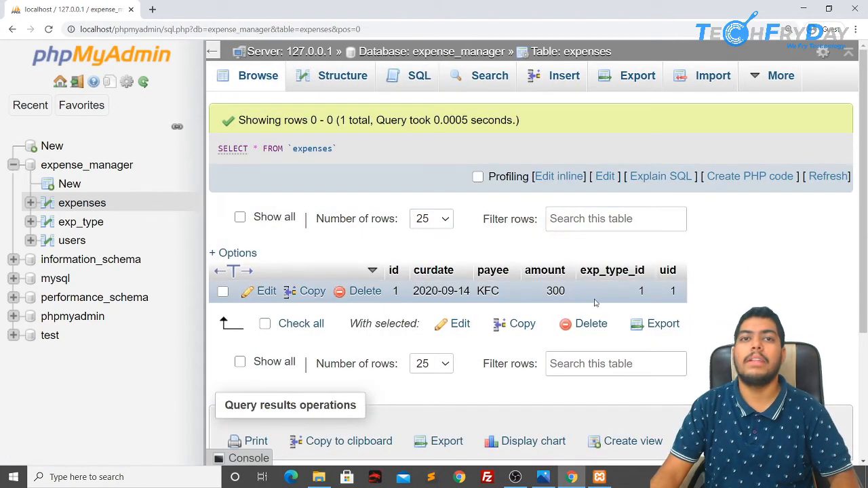
click(506, 80)
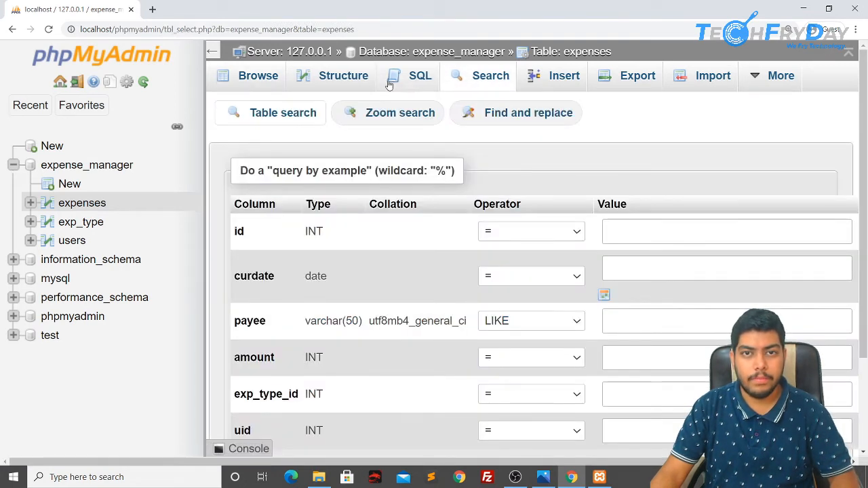
Step: Insert 'Local chinese corner', amount 150, exp_type_id 2, uid 2, dated CURRENT_DATE, then browse the rows
click(545, 75)
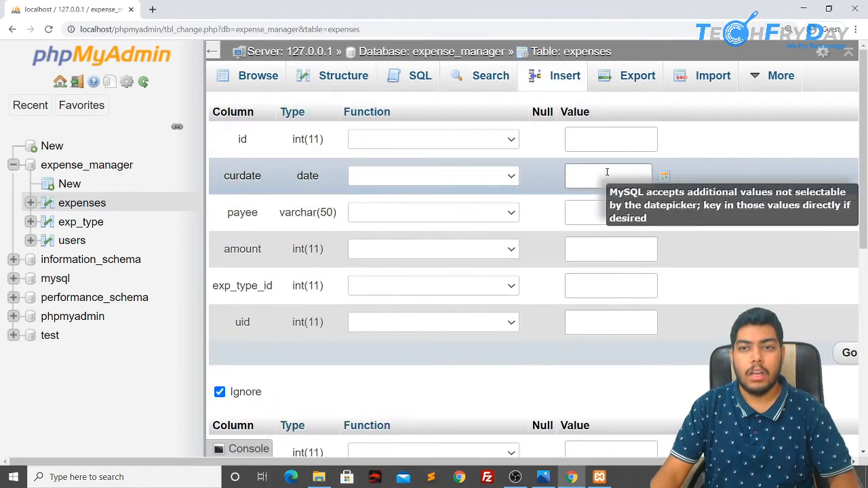
click(469, 176)
click(399, 206)
click(607, 208)
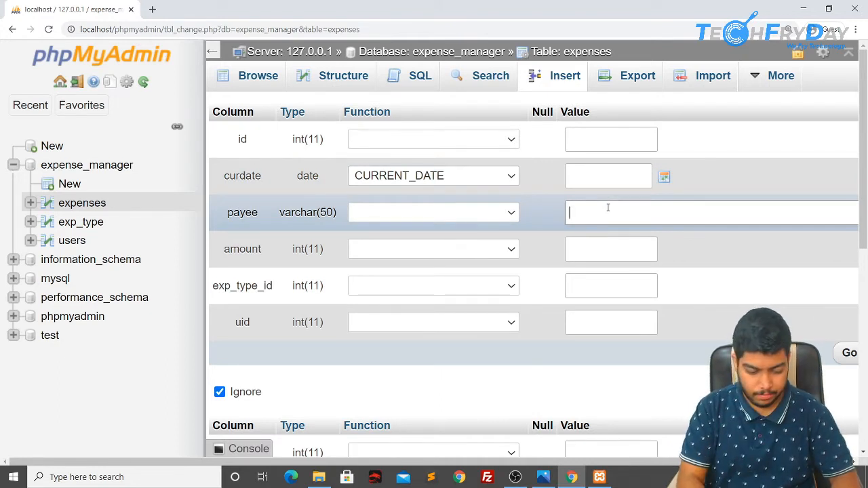
text(Loca)
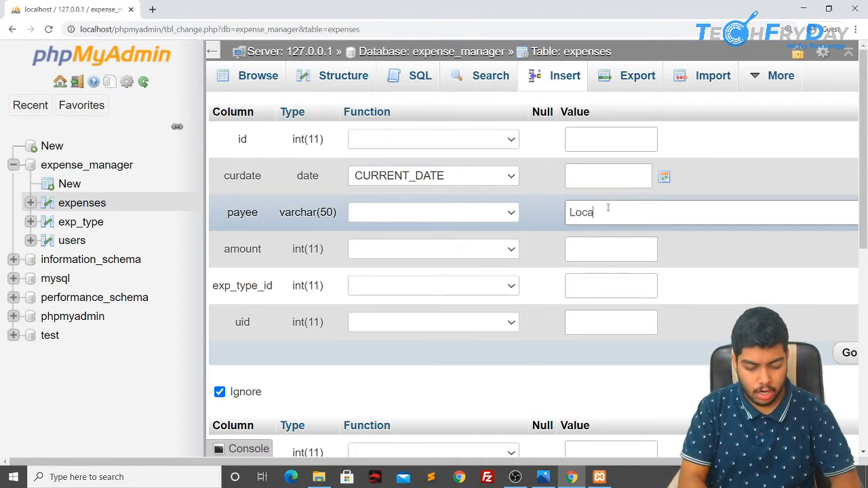
text(l chinese corner)
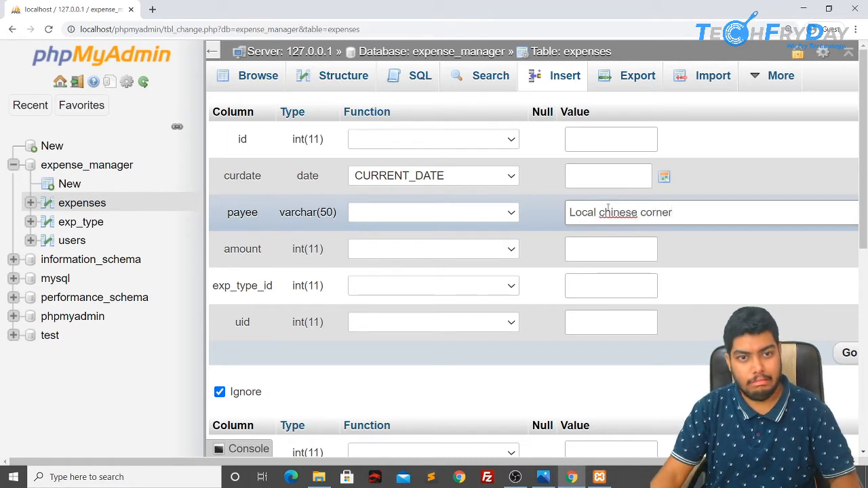
click(603, 259)
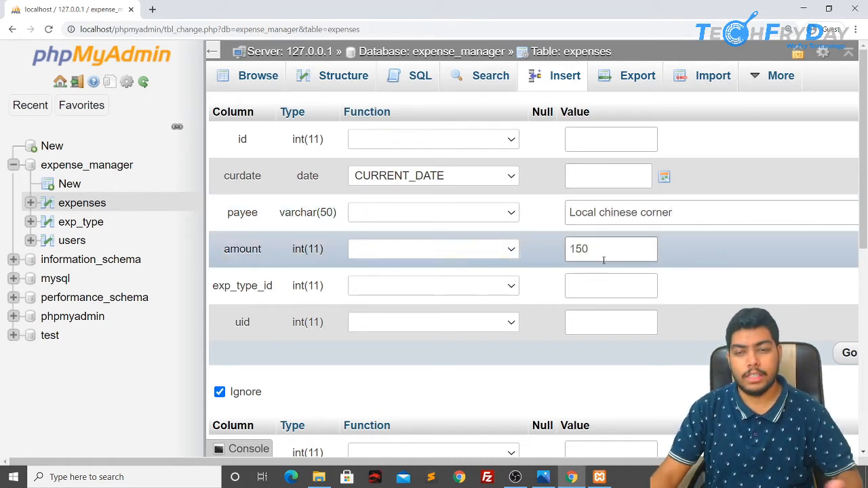
click(607, 290)
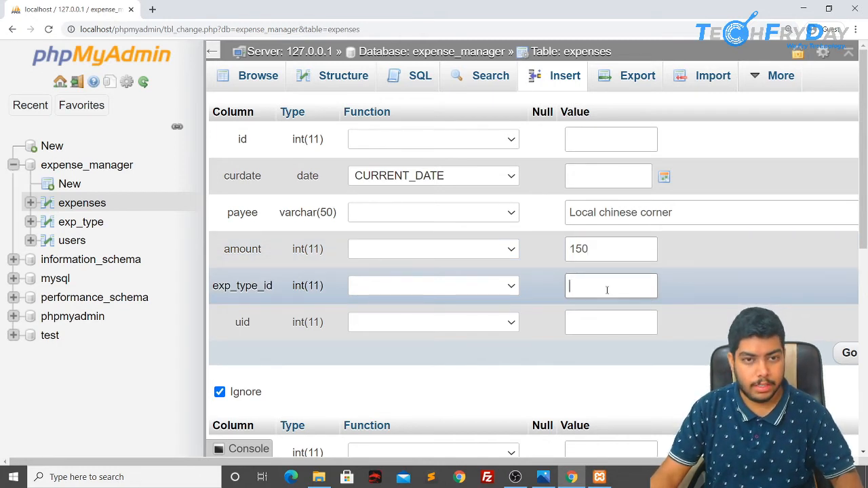
text(2)
click(615, 325)
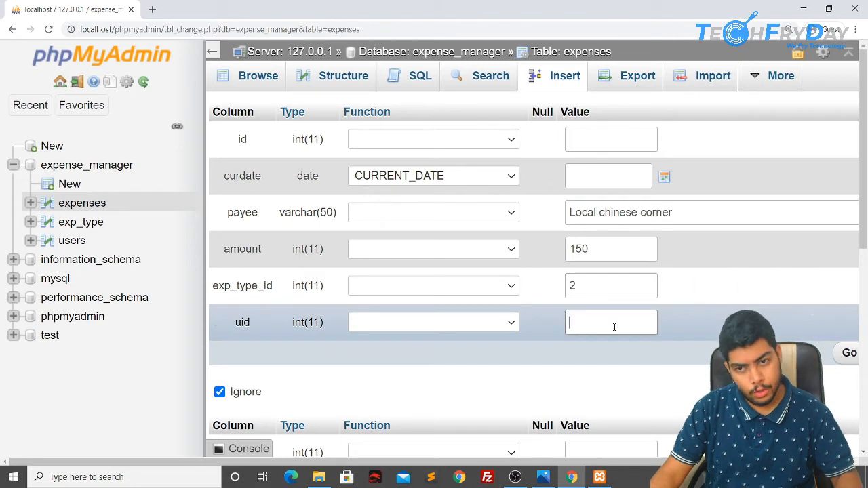
text(2)
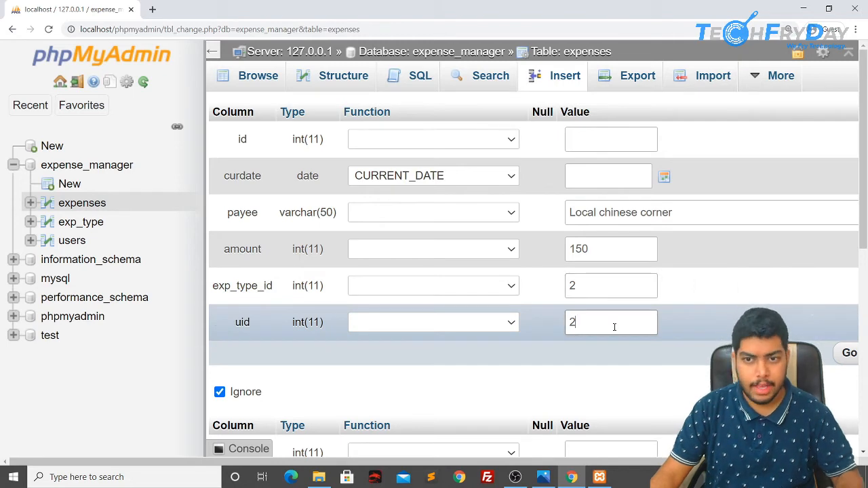
click(846, 353)
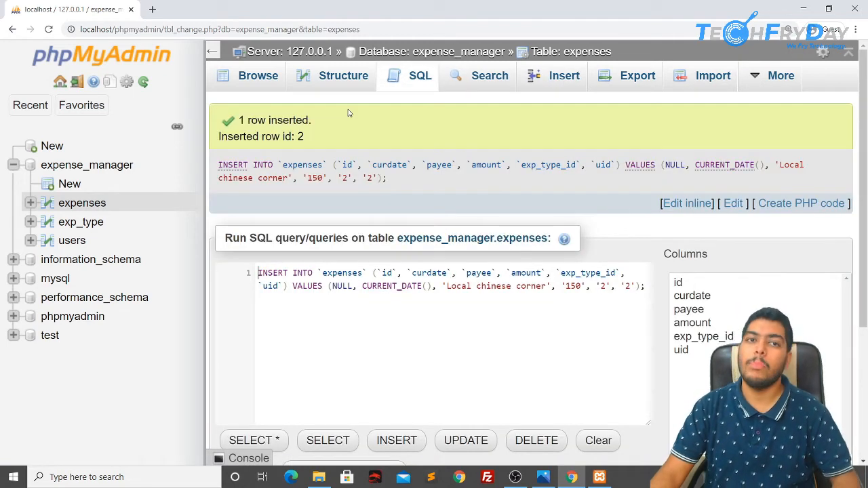
click(273, 86)
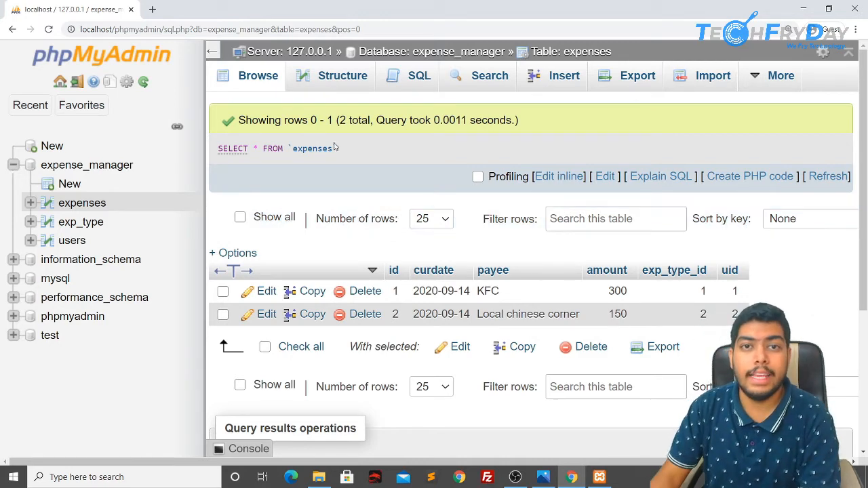
Step: Open the SQL query editor for expenses, prefilled with SELECT * FROM `expenses` WHERE 1
click(400, 78)
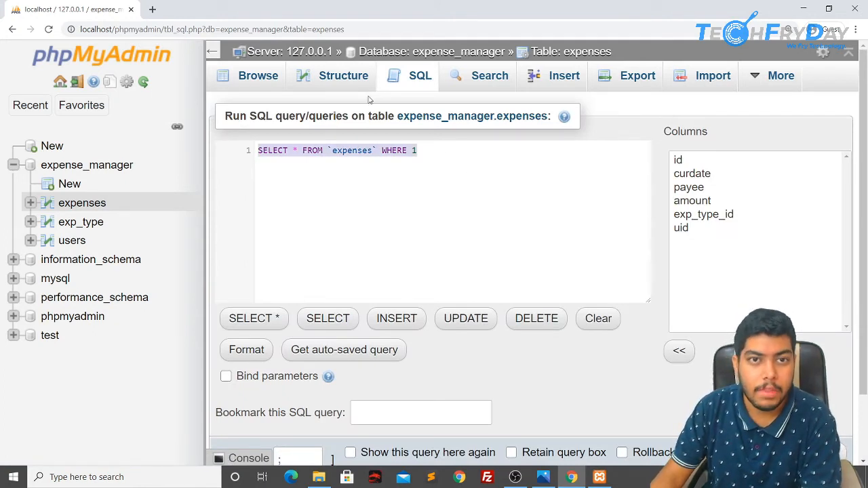
Step: In the expenses structure, select the id, curdate and payee columns and open them for editing
click(346, 80)
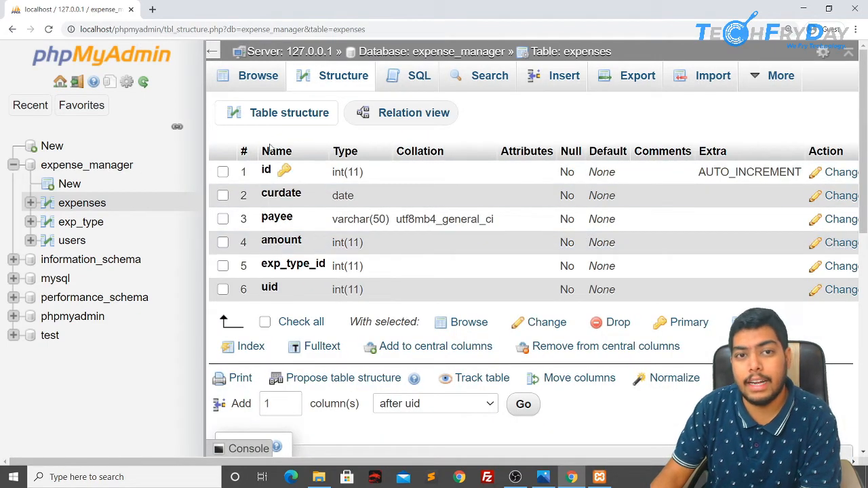
click(222, 171)
click(222, 195)
click(222, 218)
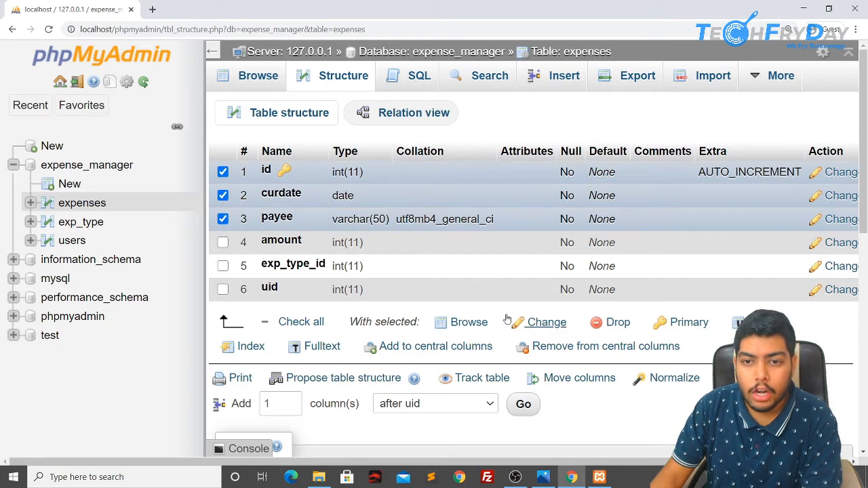
click(546, 324)
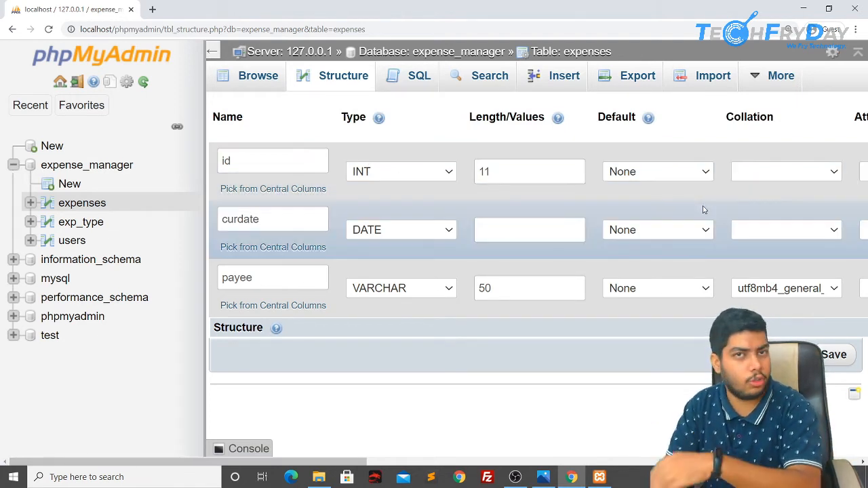
Step: Return to the structure listing unsaved, then tick and untick the id and amount columns
click(312, 77)
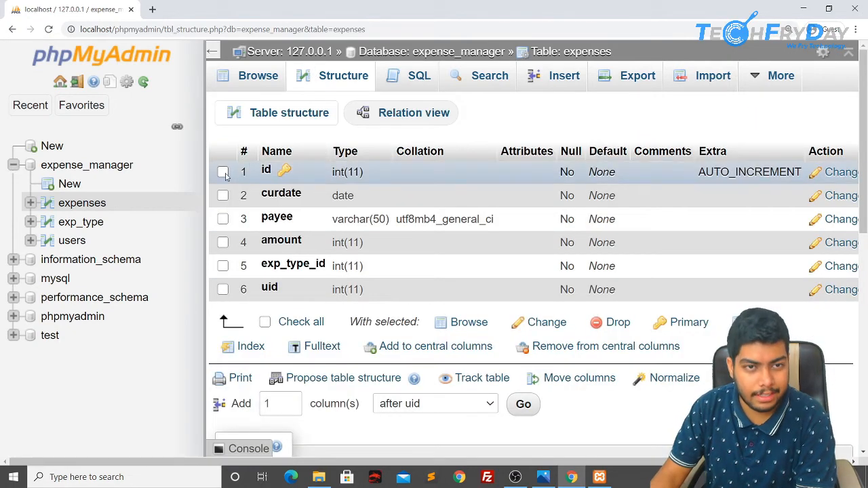
click(224, 172)
click(223, 242)
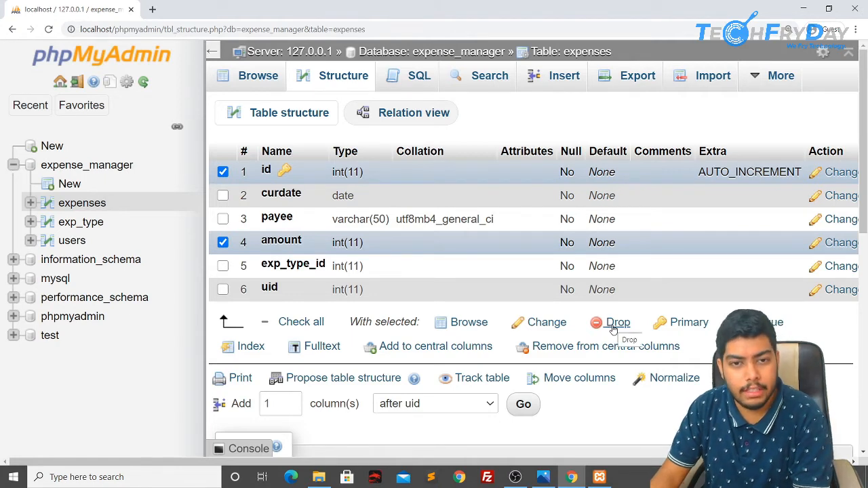
click(223, 242)
click(224, 172)
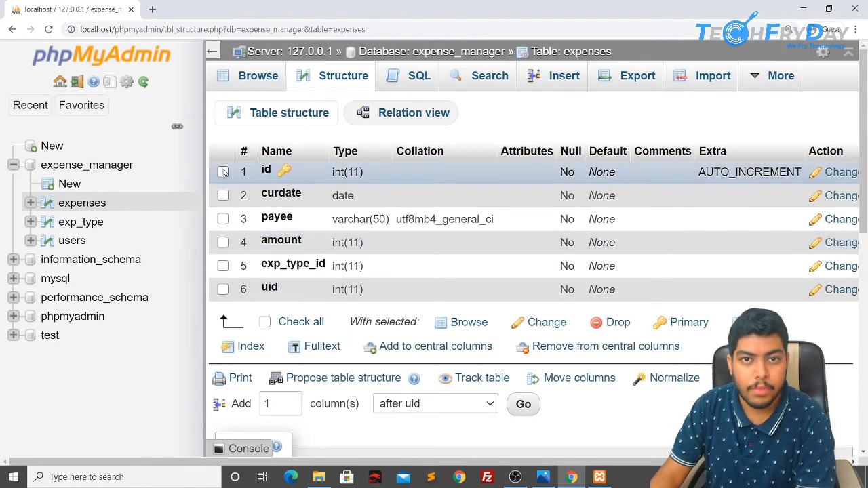
click(634, 79)
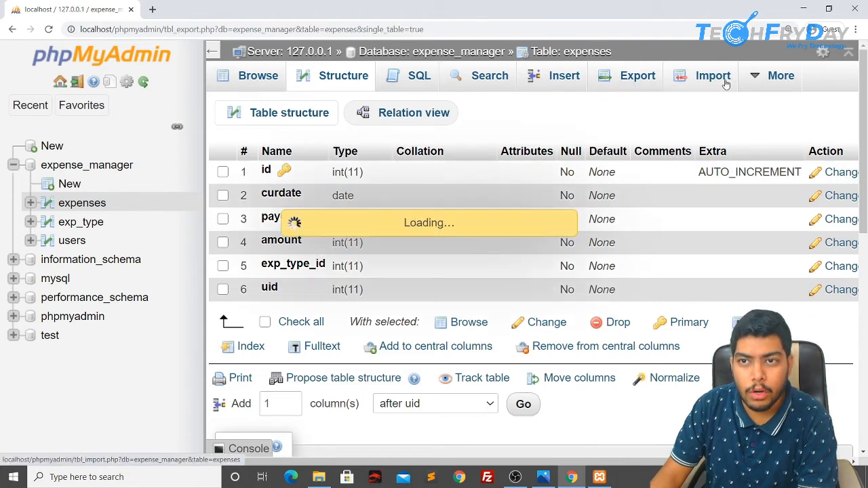
Step: Switch between the Import and Export pages, ending on the expenses query-by-example Search form
click(717, 81)
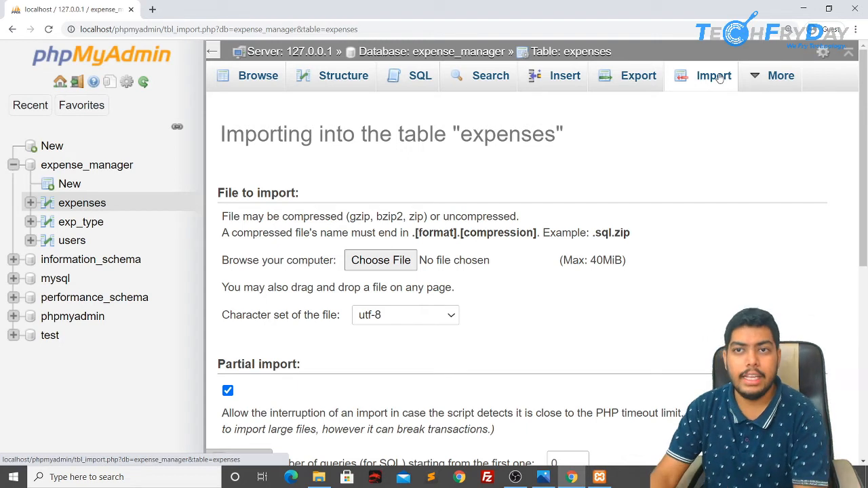
click(630, 73)
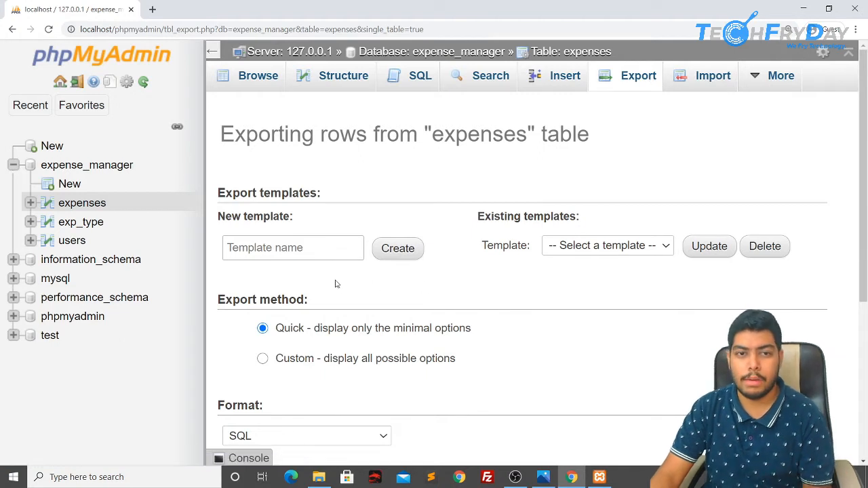
click(714, 82)
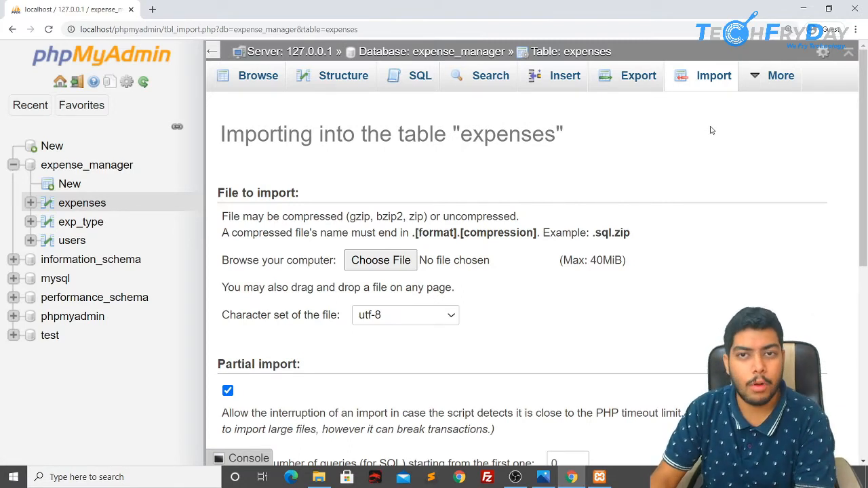
click(492, 88)
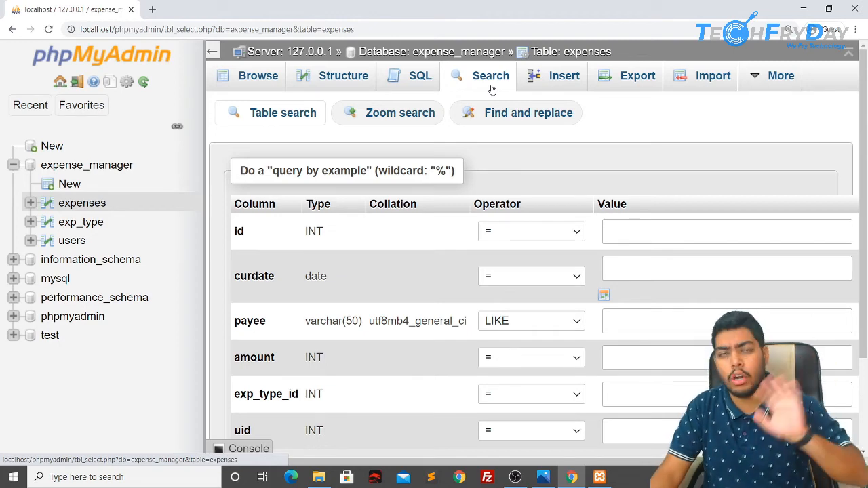
scroll(488, 203, down, 1)
scroll(503, 274, up, 1)
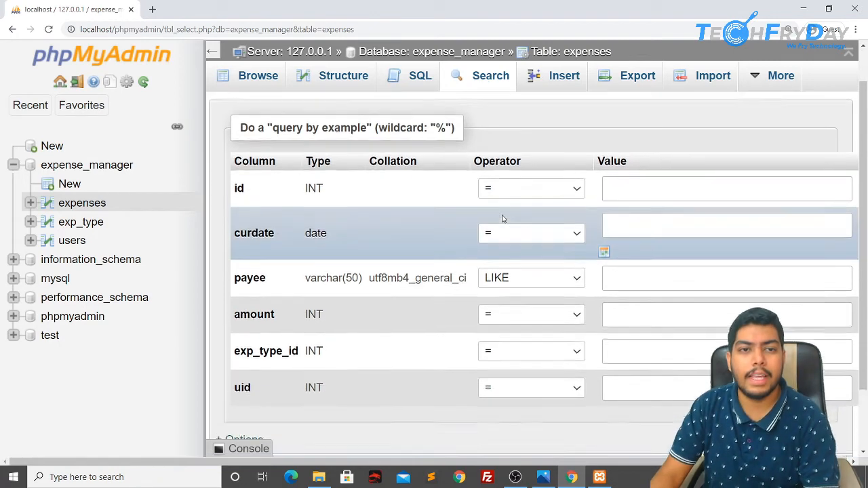
scroll(392, 183, down, 2)
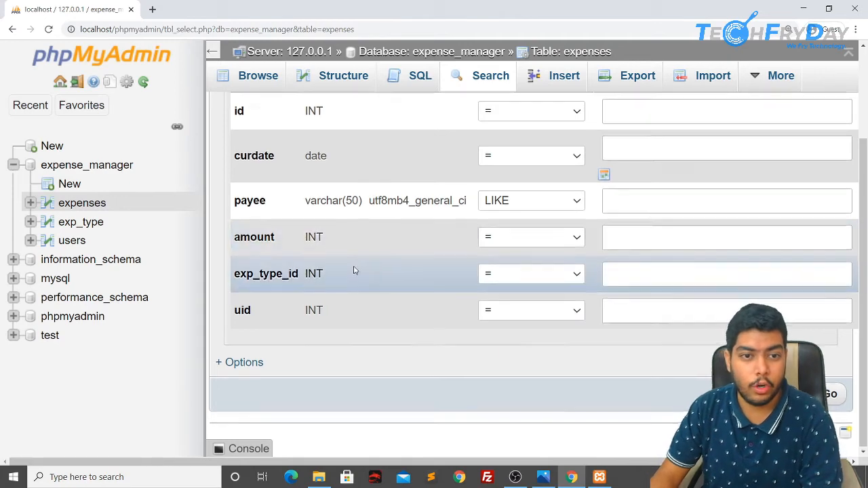
scroll(406, 251, up, 2)
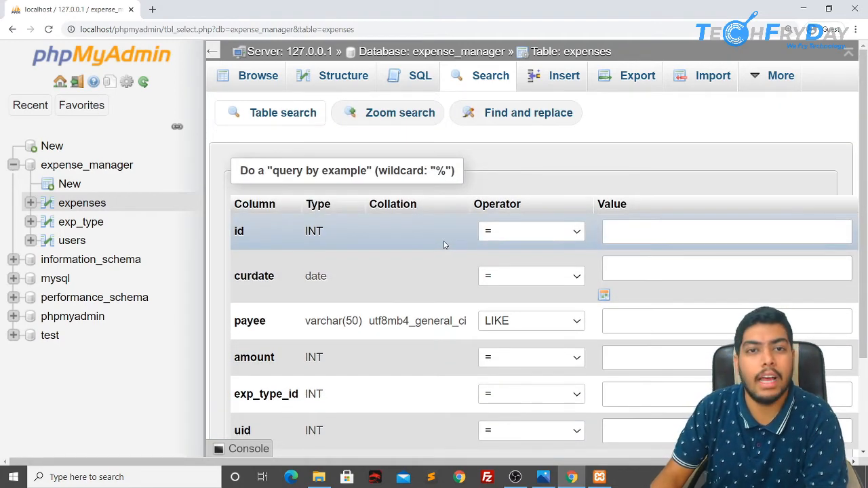